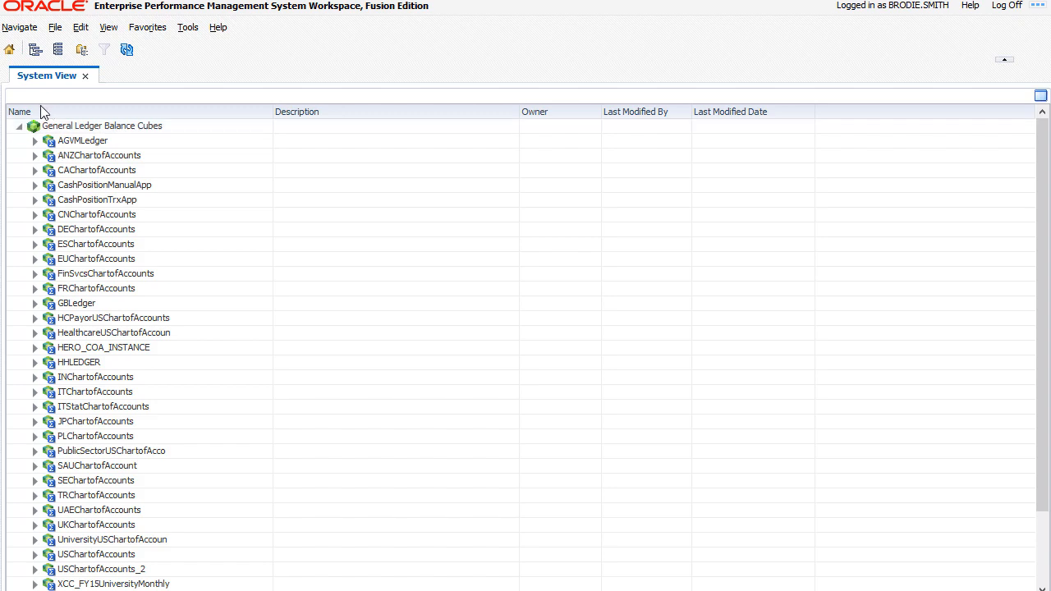
Create a rule named "Communication Headcount-Based Allocation" in the db database of the USChartofAccounts application.
{"action": "scroll", "coordinate": [43, 112], "scroll_direction": "down", "scroll_amount": 2}
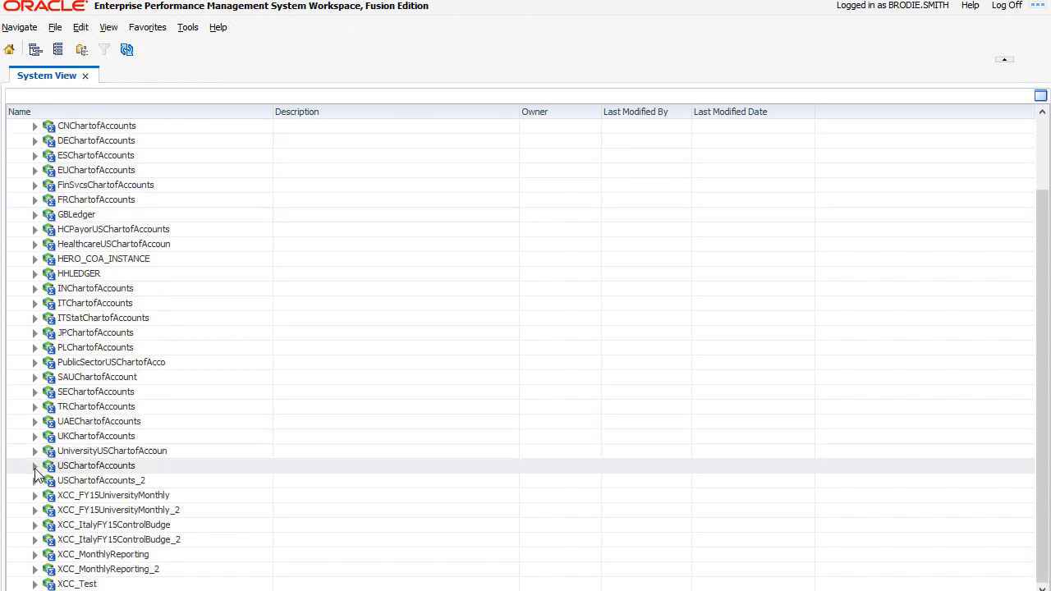
{"action": "left_click", "coordinate": [36, 467]}
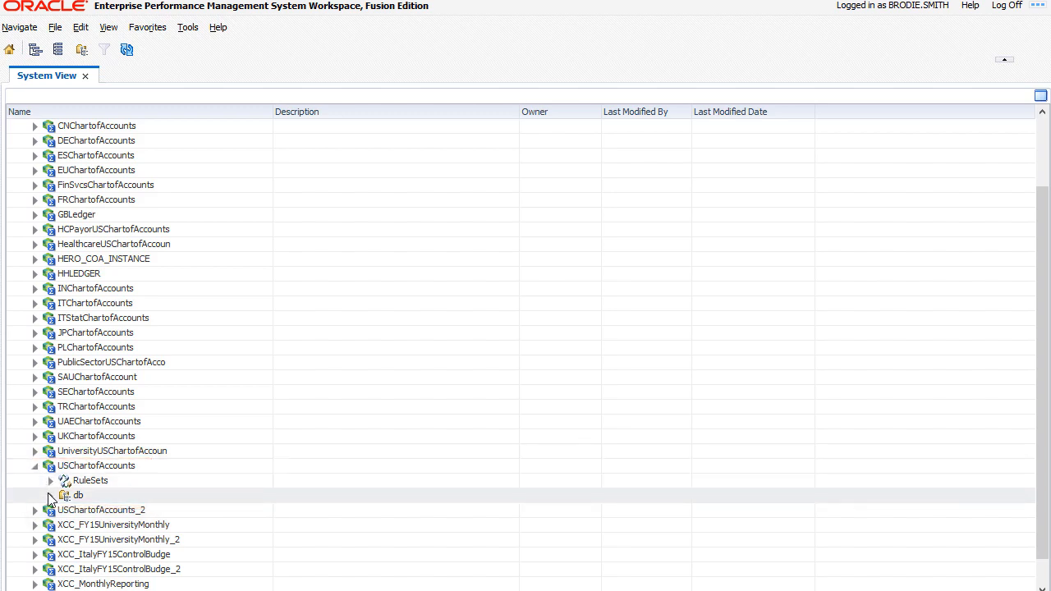
{"action": "left_click", "coordinate": [50, 495]}
{"action": "left_click", "coordinate": [101, 512]}
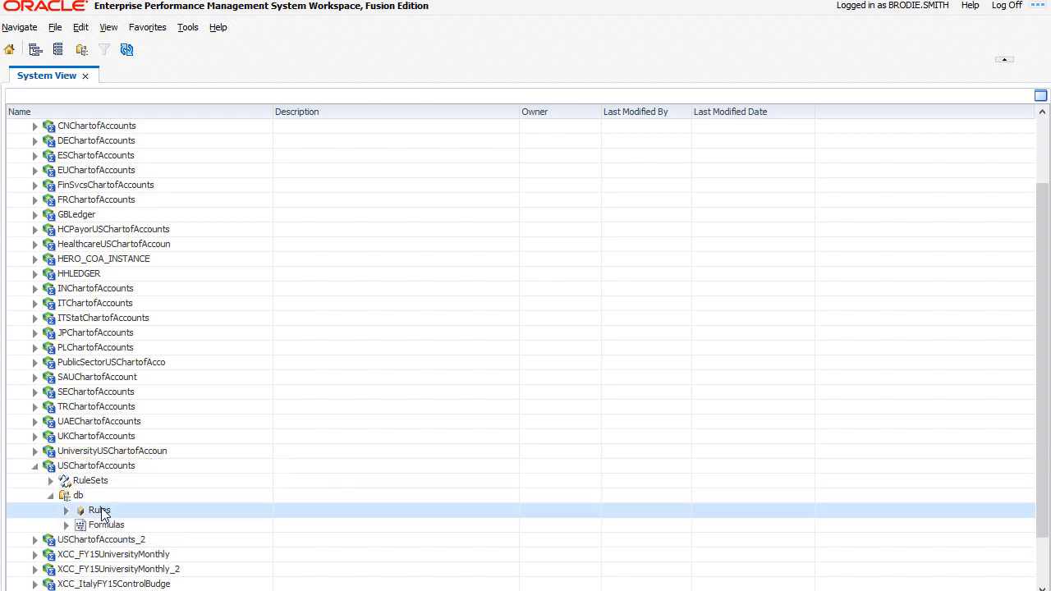
{"action": "right_click", "coordinate": [102, 512]}
{"action": "left_click", "coordinate": [137, 514]}
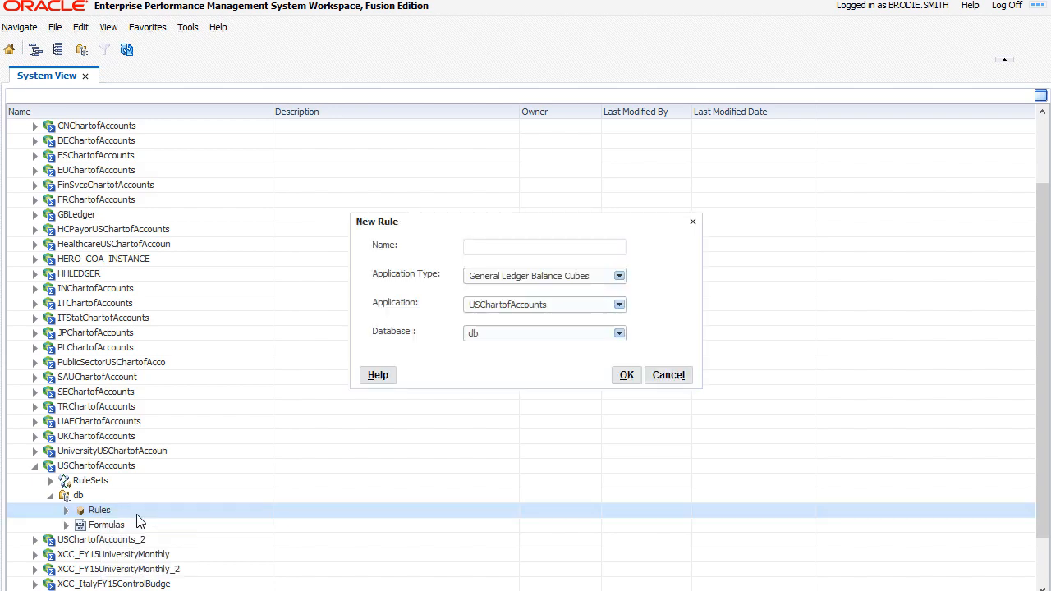
{"action": "type", "text": "Communication Headcount-B"}
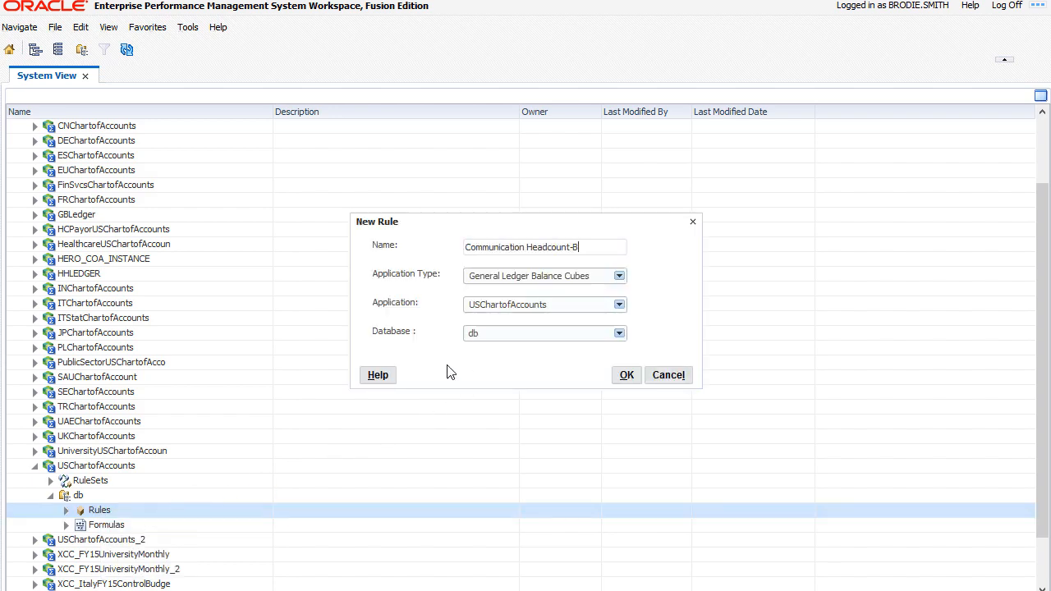
{"action": "type", "text": "ased Allocation"}
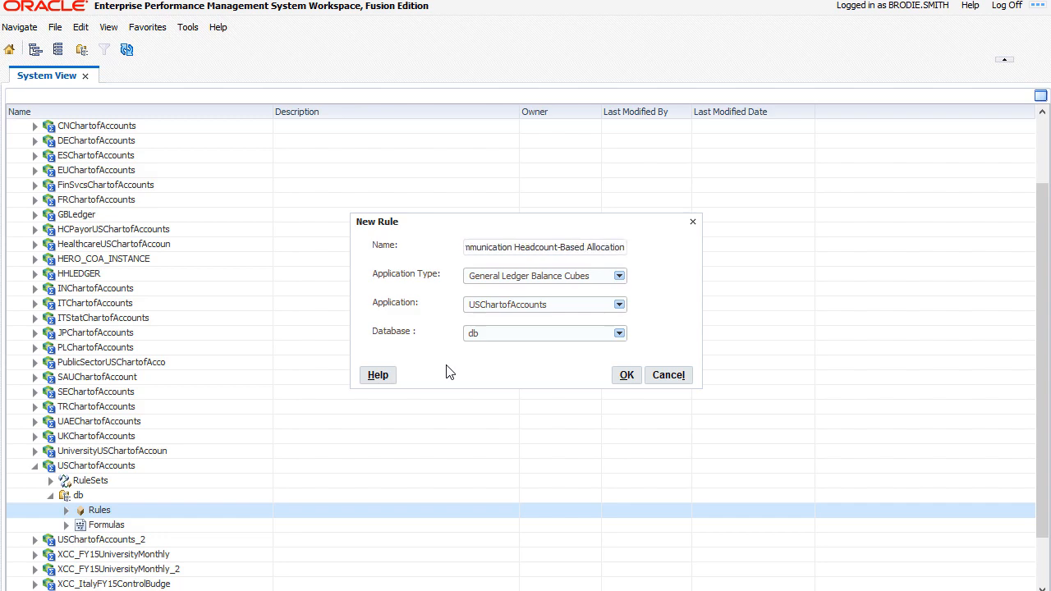
{"action": "left_click", "coordinate": [626, 376]}
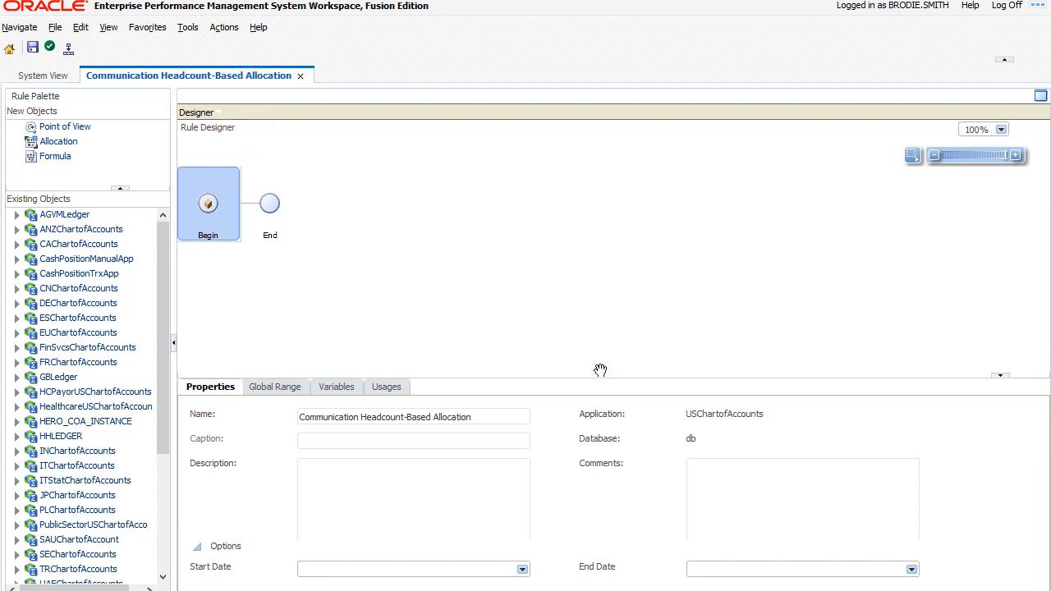
Add a Point of View between Begin and End, and set its AccountingPeriod to the database variable Accounting_Period.
{"action": "left_click", "coordinate": [71, 128]}
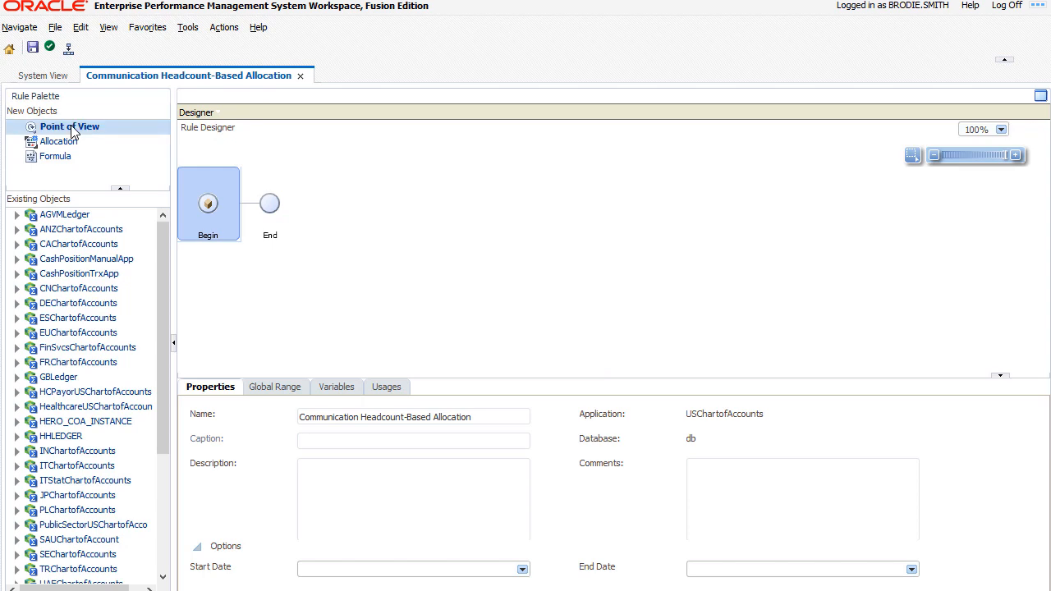
{"action": "left_click_drag", "start_coordinate": [74, 132], "coordinate": [216, 188]}
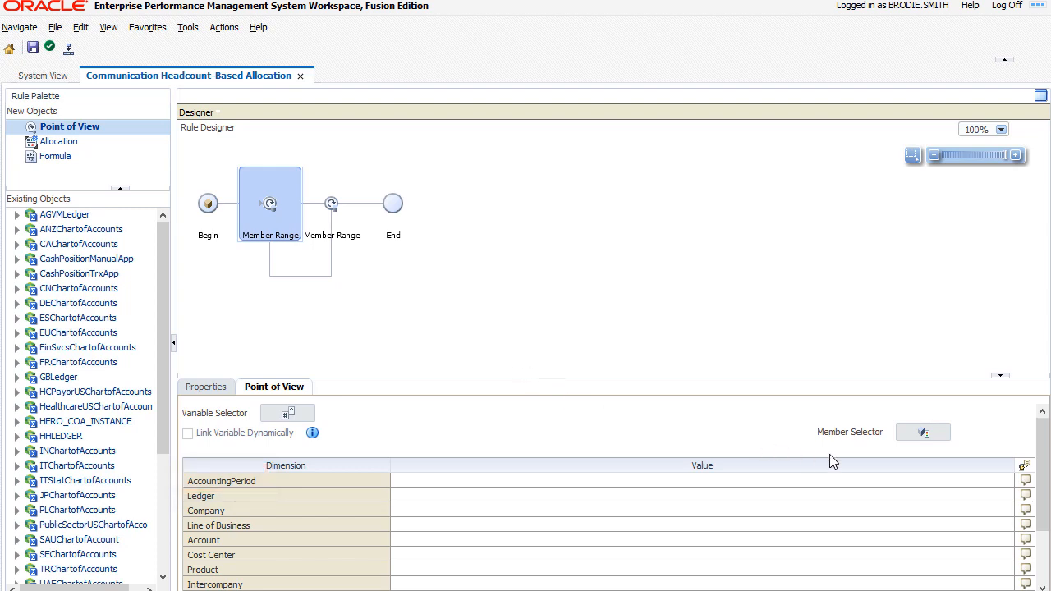
{"action": "left_click", "coordinate": [984, 483]}
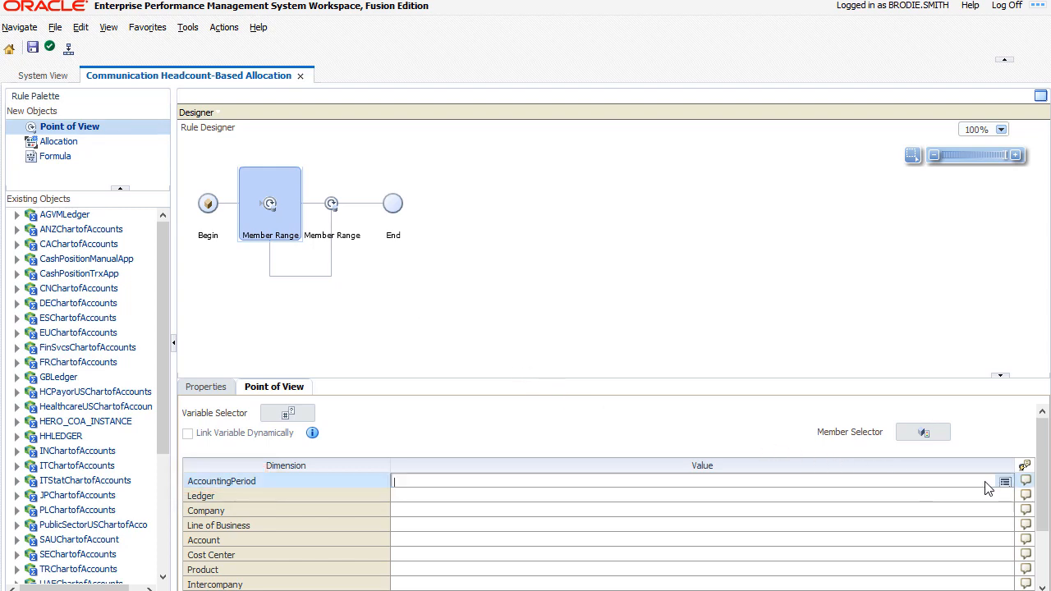
{"action": "left_click", "coordinate": [1005, 483]}
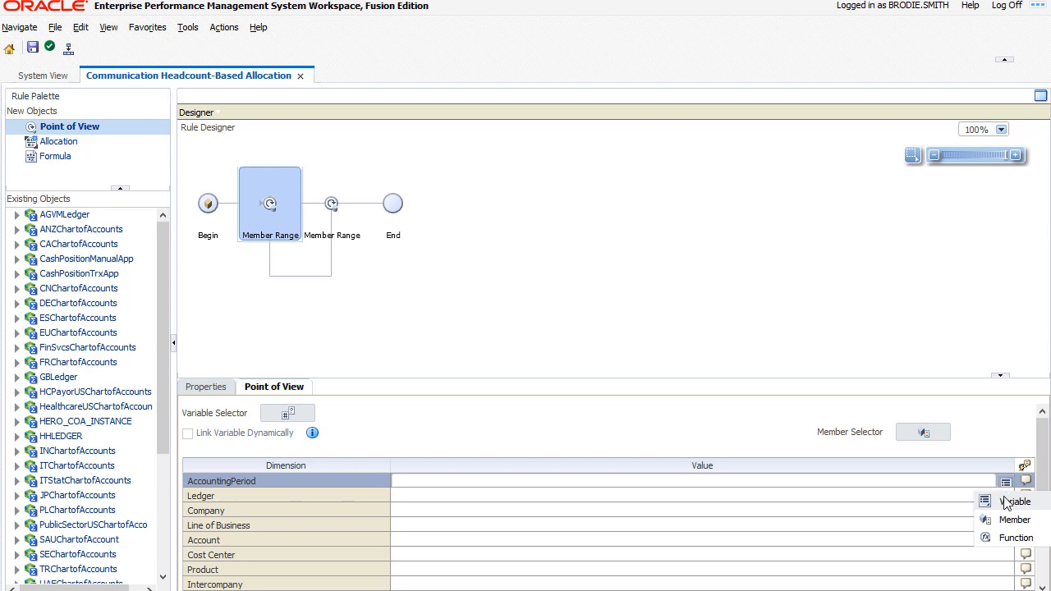
{"action": "left_click", "coordinate": [1010, 502]}
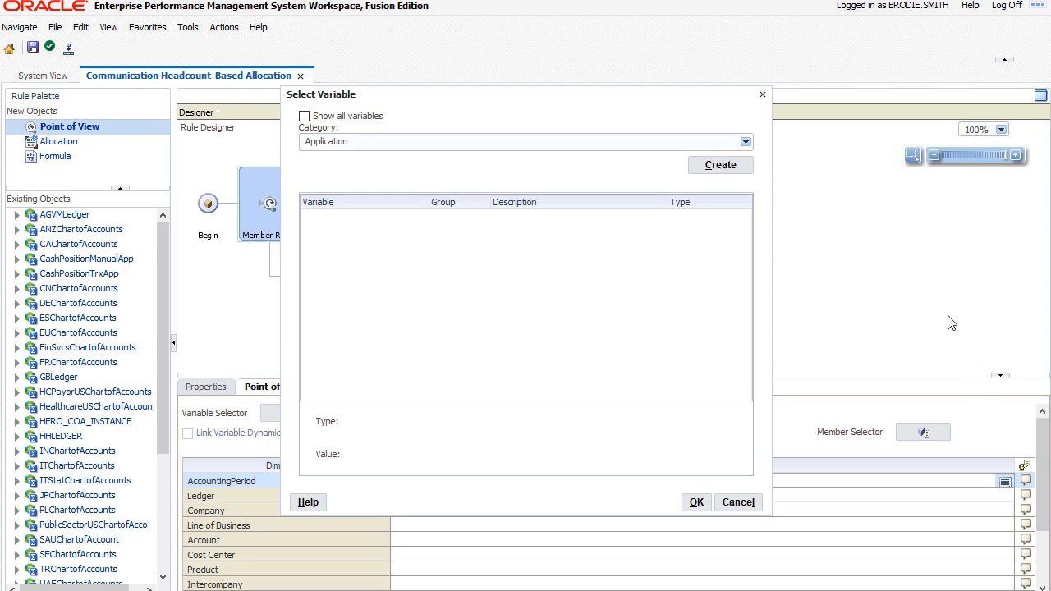
{"action": "left_click", "coordinate": [744, 142]}
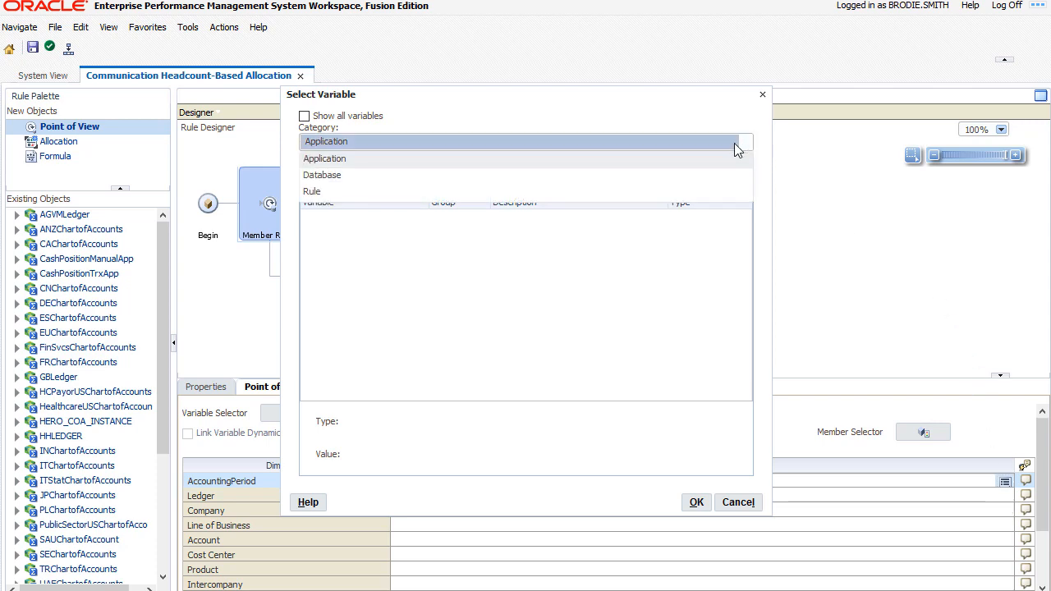
{"action": "left_click", "coordinate": [708, 175]}
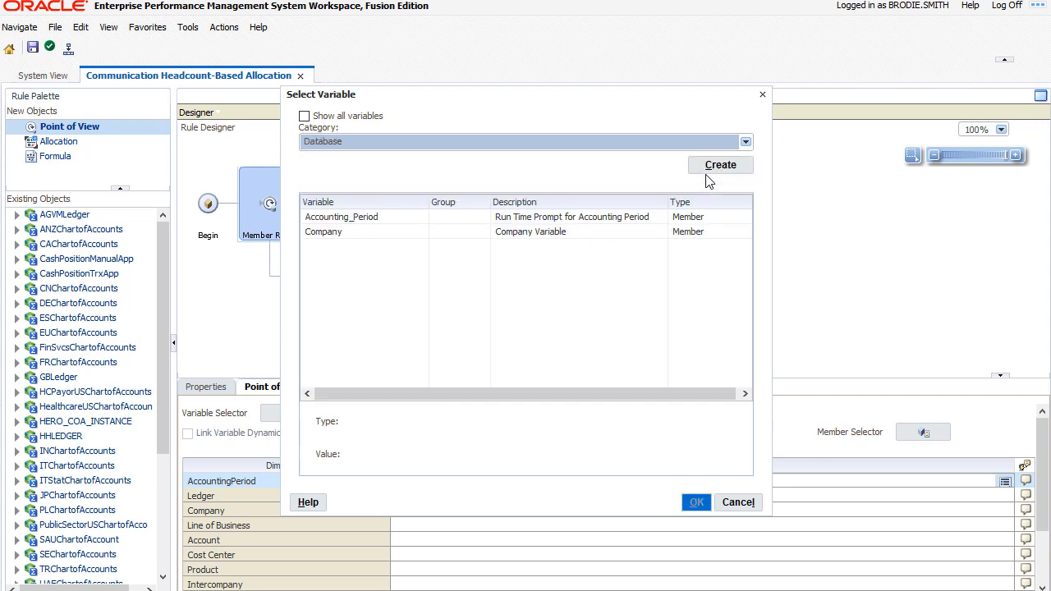
{"action": "left_click", "coordinate": [666, 218]}
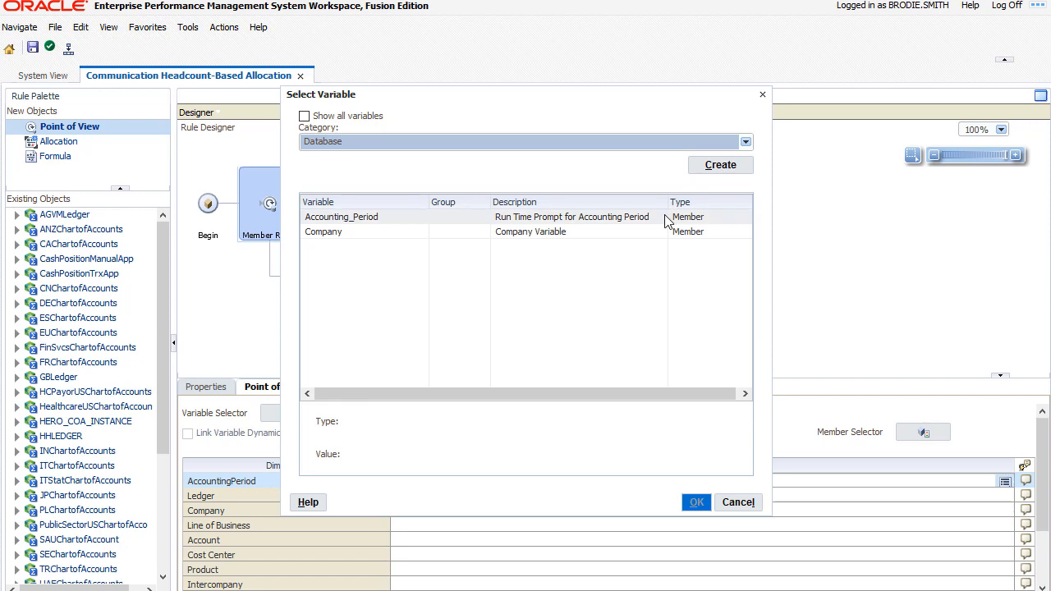
{"action": "left_click", "coordinate": [694, 500]}
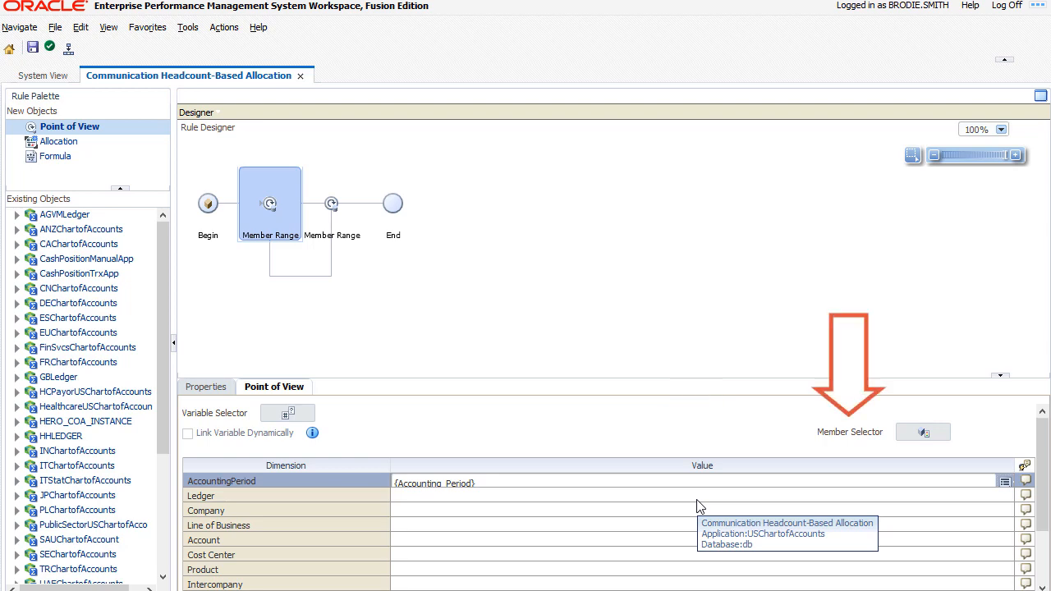
In the Point of View's member selection, add US Primary Ledger from All Ledgers for the Ledger dimension.
{"action": "left_click", "coordinate": [931, 438]}
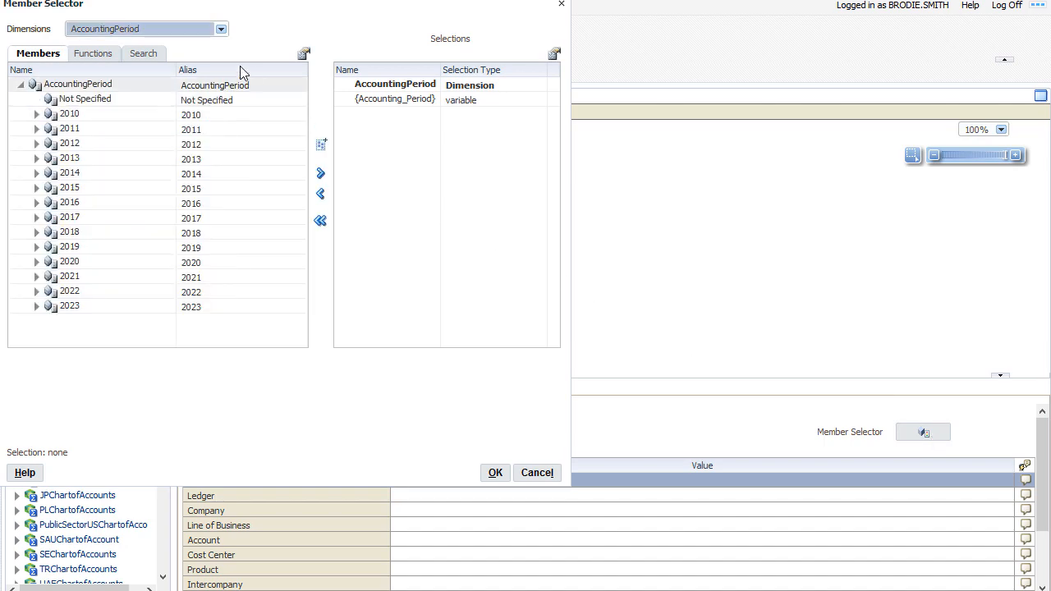
{"action": "left_click", "coordinate": [220, 31]}
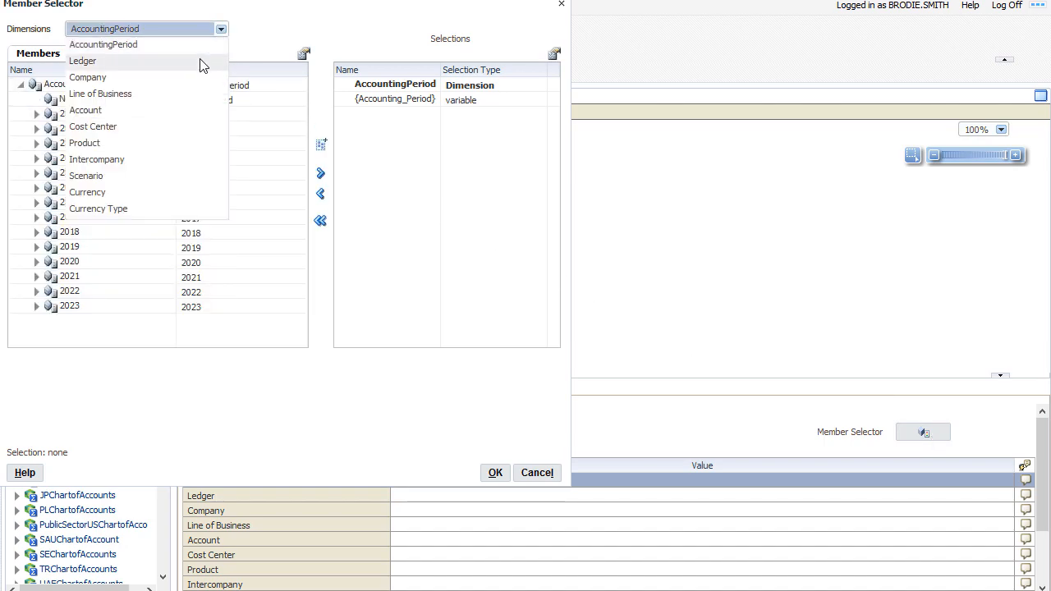
{"action": "left_click", "coordinate": [198, 61]}
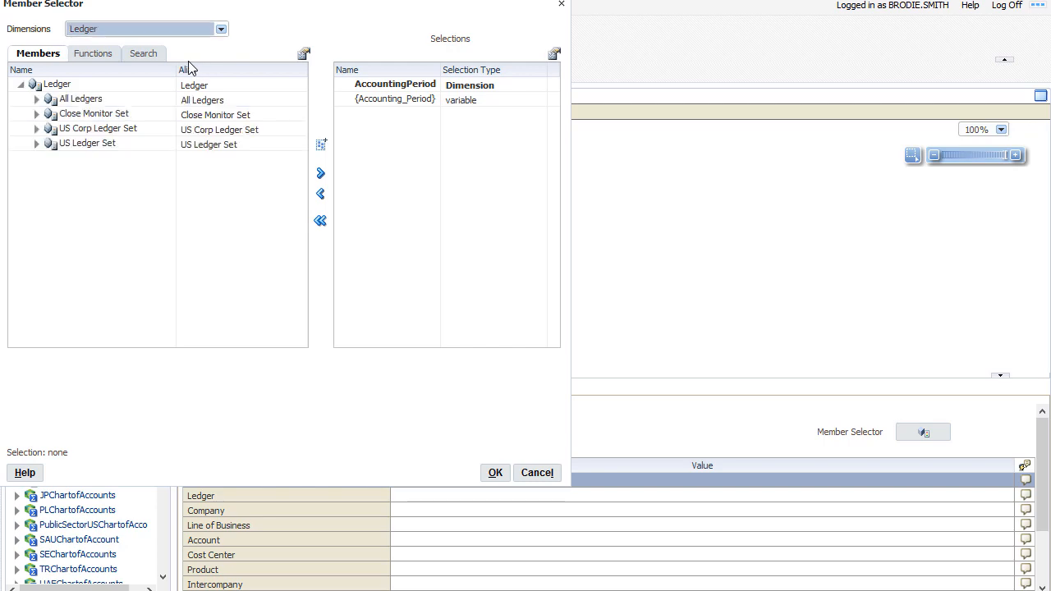
{"action": "left_click", "coordinate": [37, 99]}
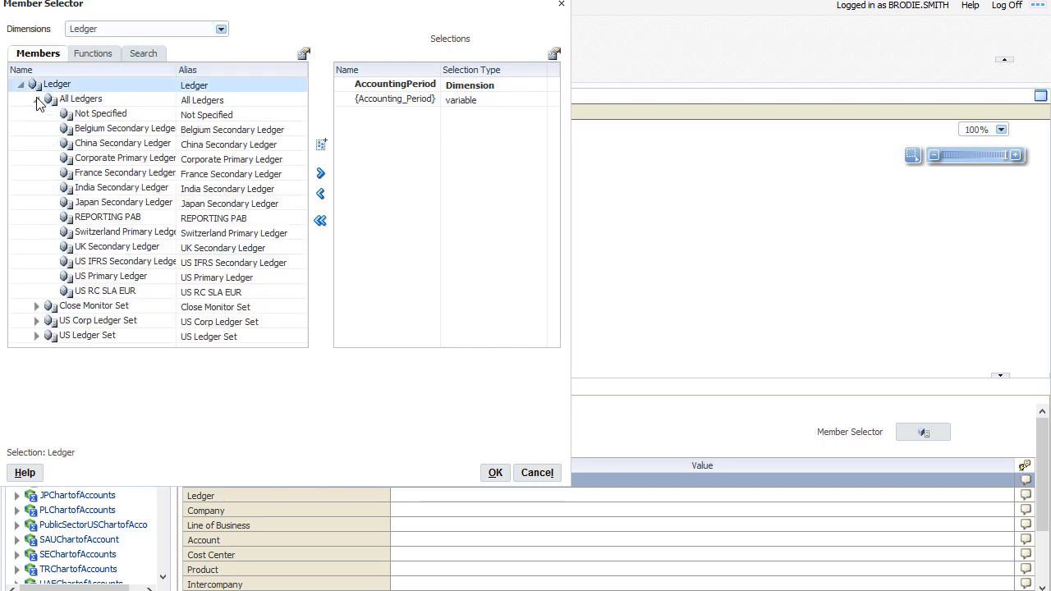
{"action": "left_click", "coordinate": [122, 277]}
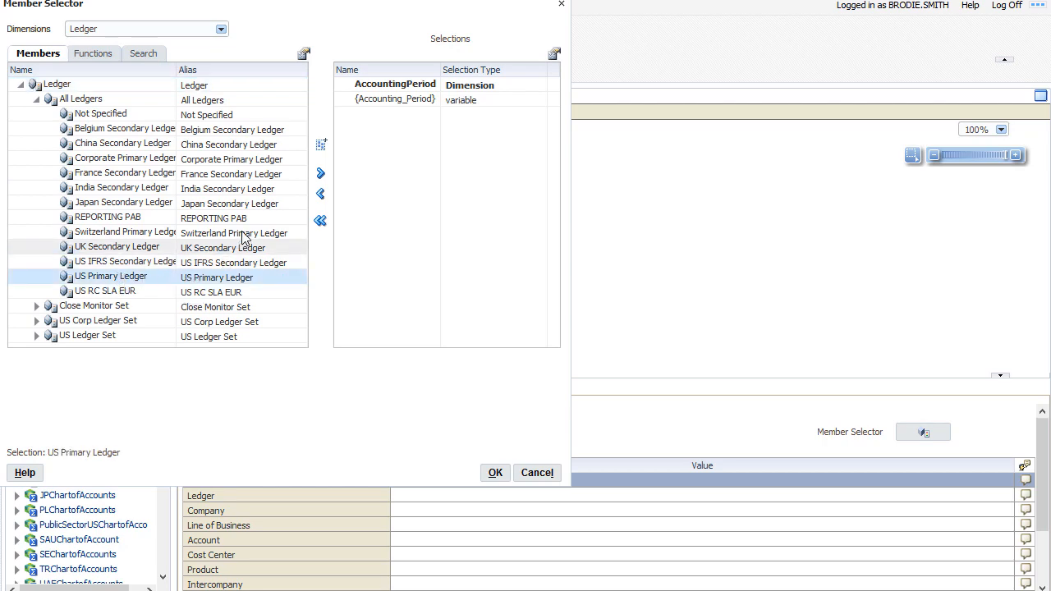
{"action": "left_click", "coordinate": [320, 175]}
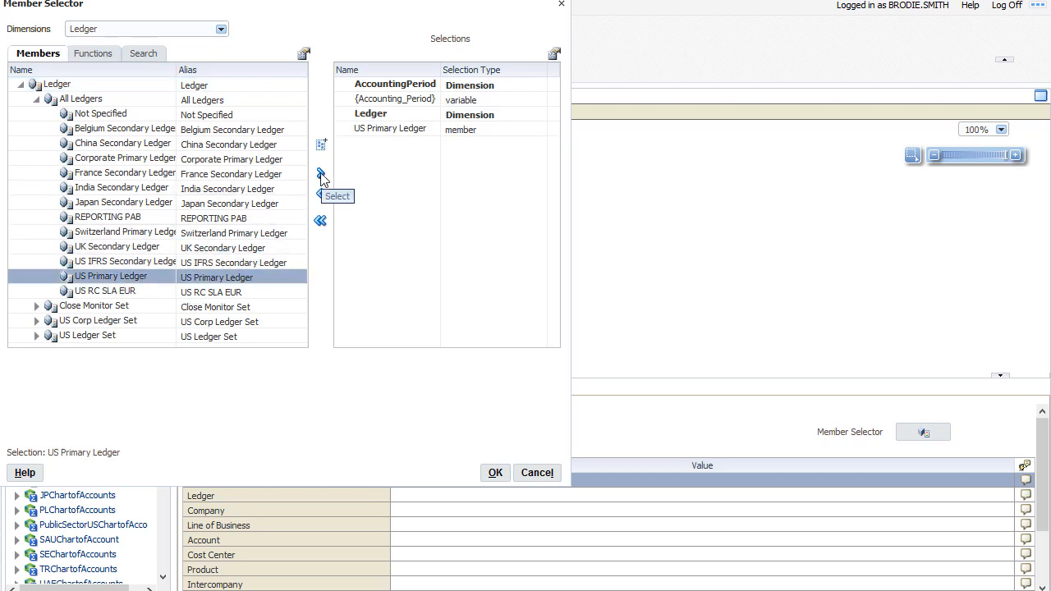
Add member 101 from All Company Values as the selection for the Company dimension.
{"action": "left_click", "coordinate": [221, 29]}
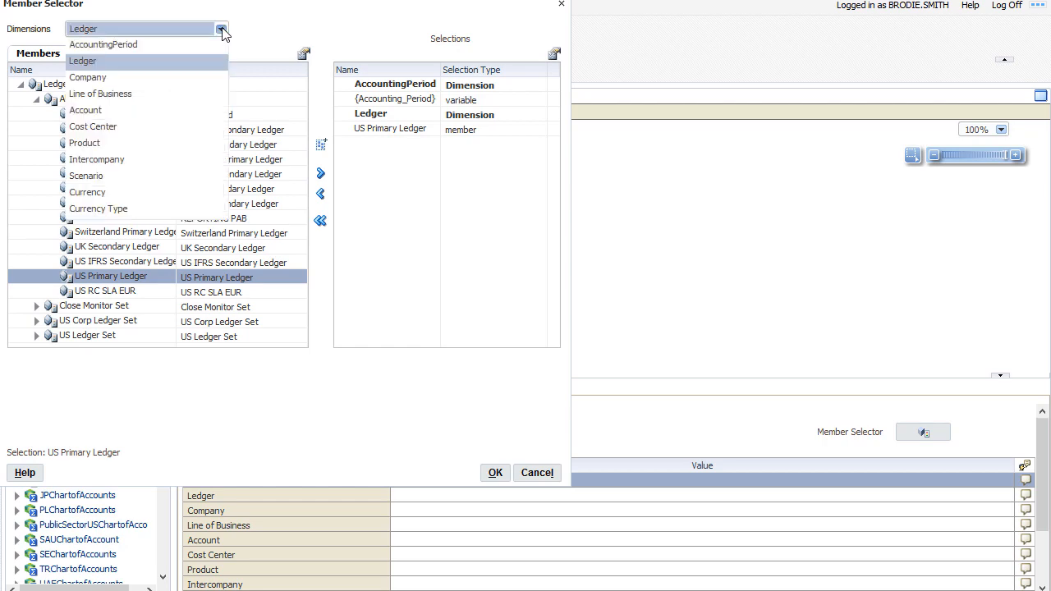
{"action": "left_click", "coordinate": [197, 78]}
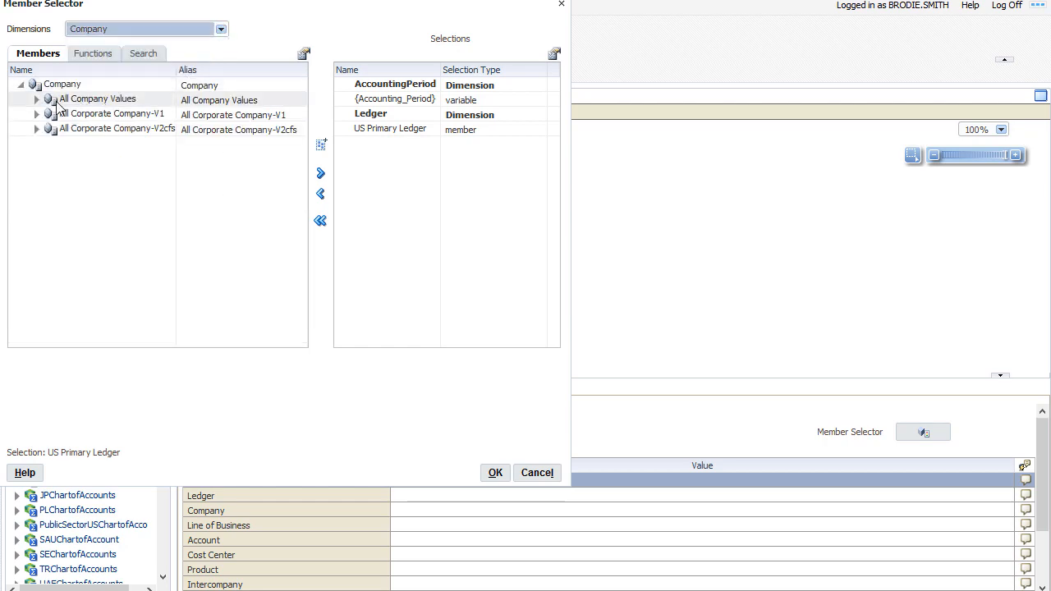
{"action": "left_click", "coordinate": [36, 100]}
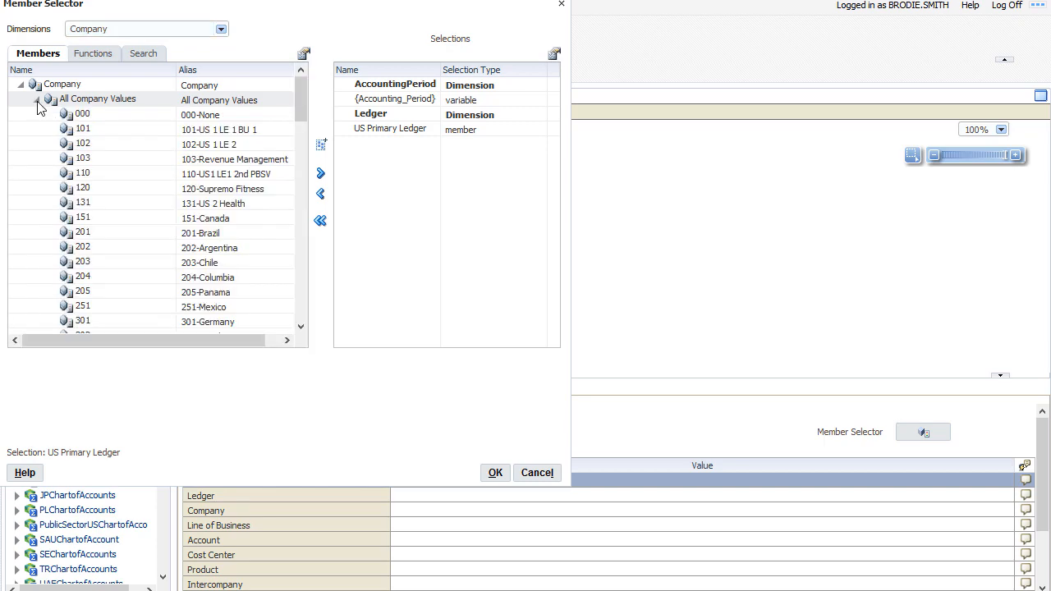
{"action": "left_click", "coordinate": [90, 129]}
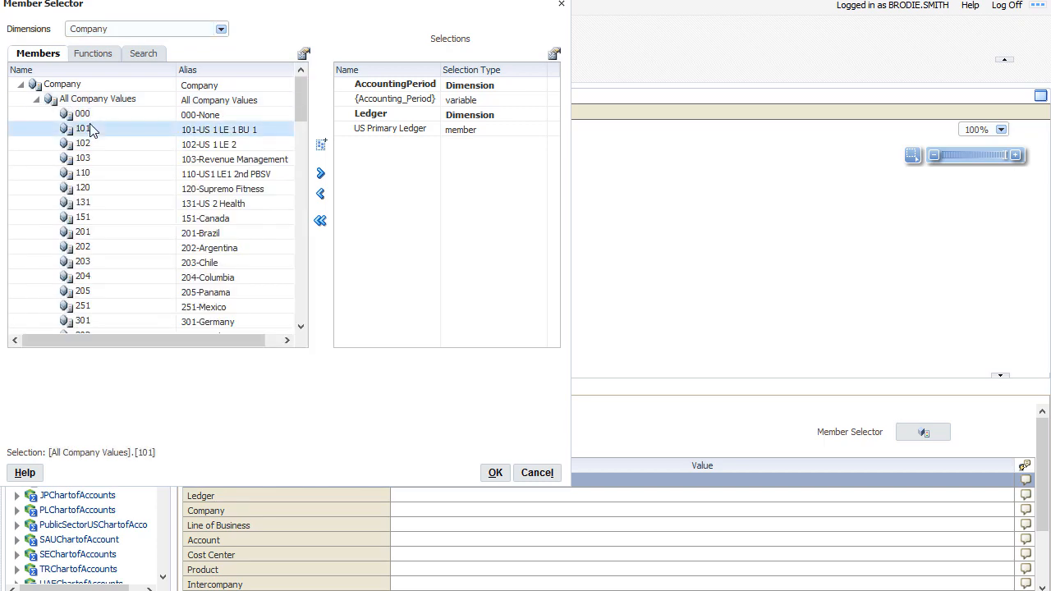
{"action": "left_click", "coordinate": [318, 171]}
Add member 10 from All Line of Business Values as the selection for the Line of Business dimension.
{"action": "left_click", "coordinate": [221, 29]}
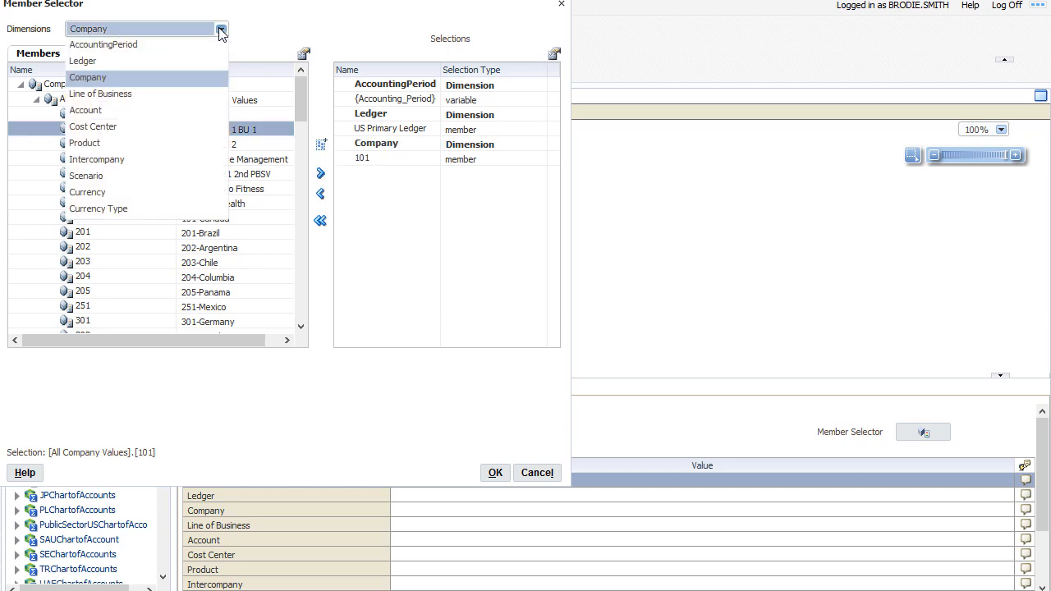
{"action": "left_click", "coordinate": [194, 95]}
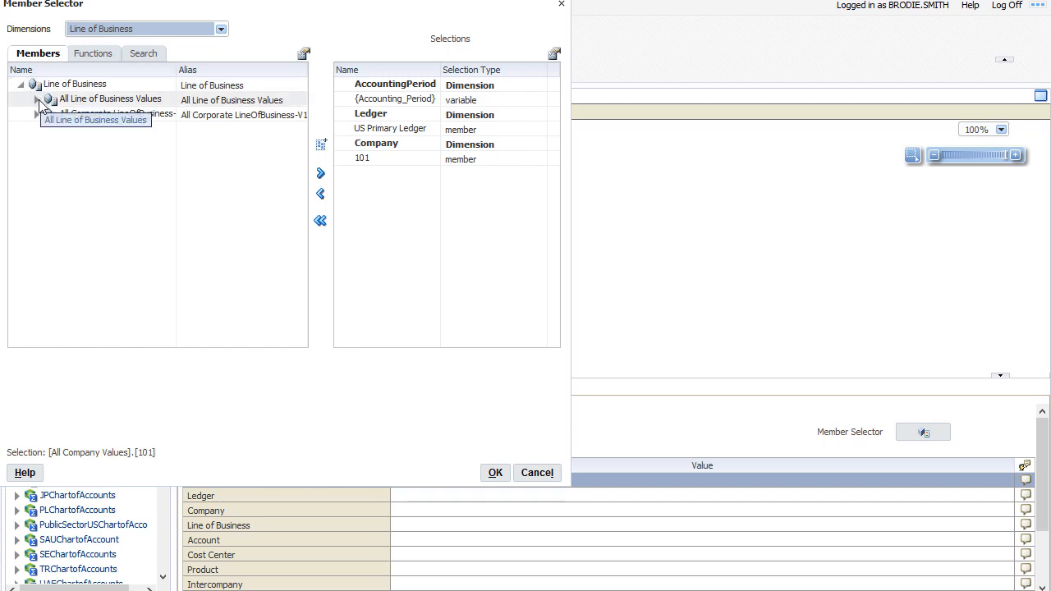
{"action": "left_click", "coordinate": [37, 99]}
{"action": "left_click", "coordinate": [96, 132]}
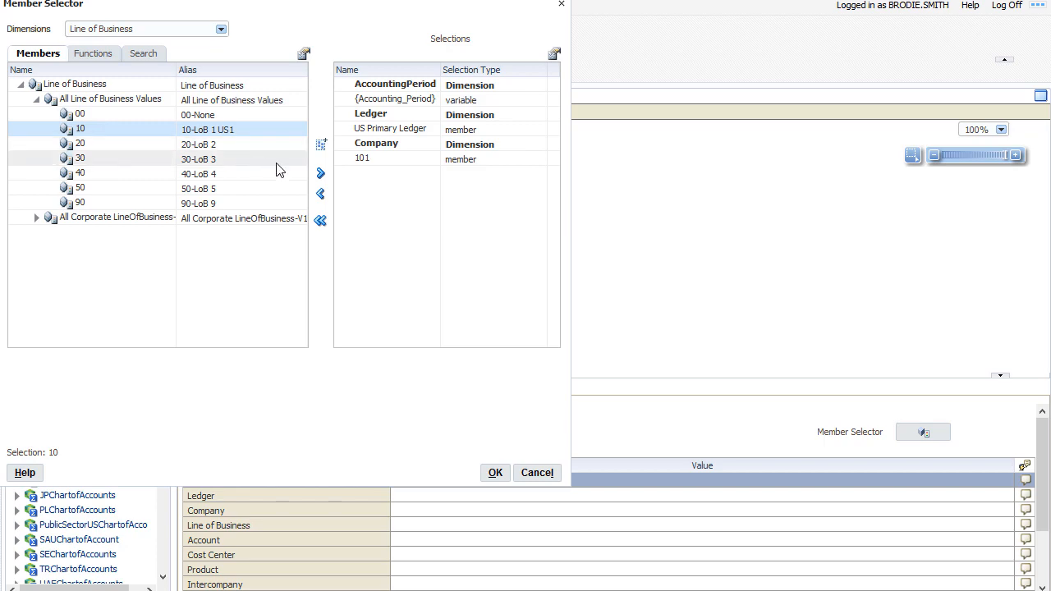
{"action": "left_click", "coordinate": [320, 173]}
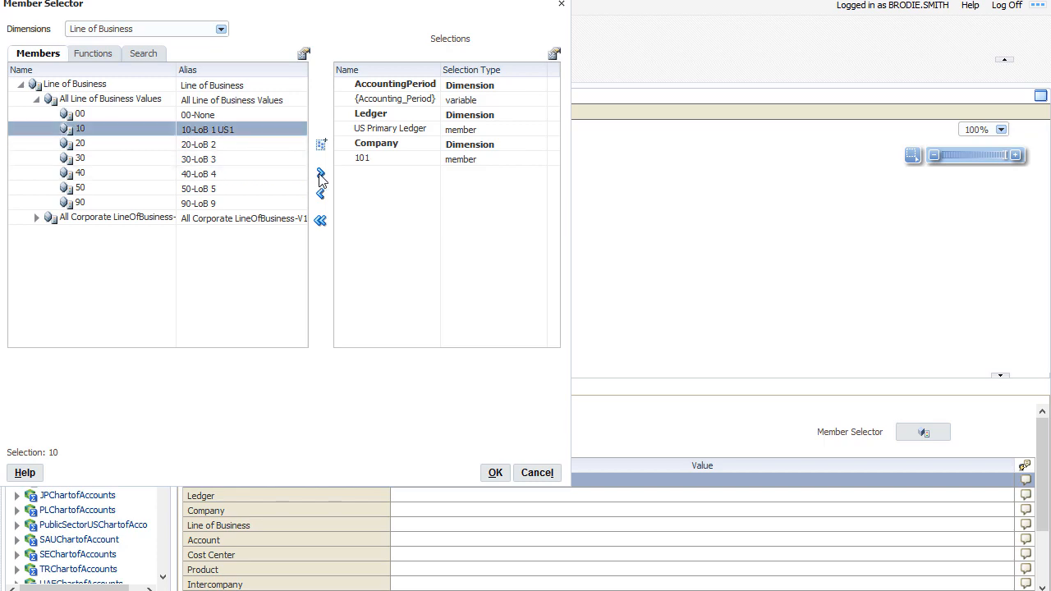
Add member 000 from All Product Values as the selection for the Product dimension.
{"action": "left_click", "coordinate": [220, 29]}
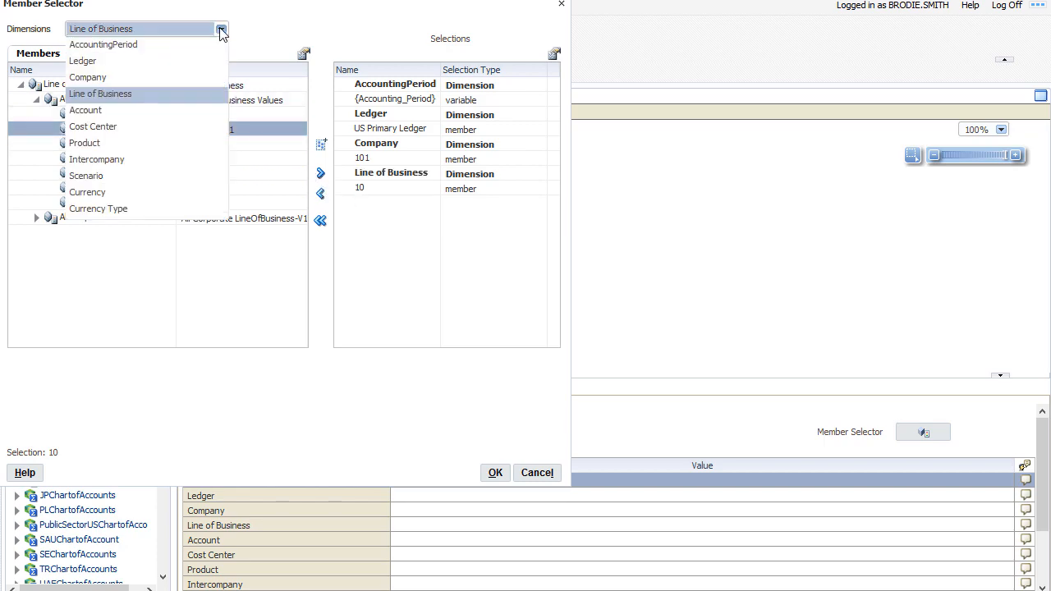
{"action": "left_click", "coordinate": [195, 146]}
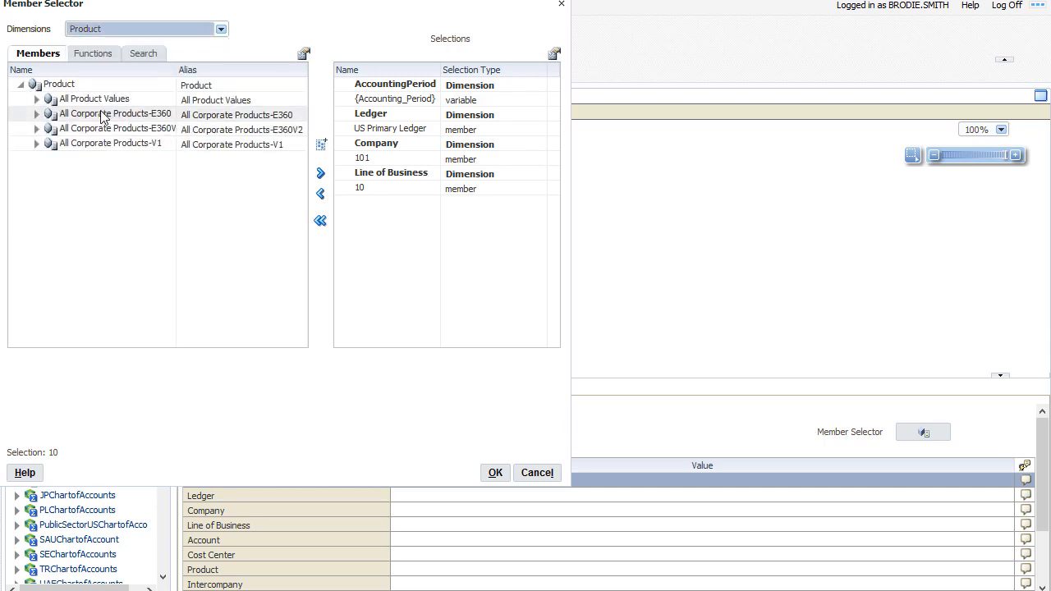
{"action": "left_click", "coordinate": [37, 99]}
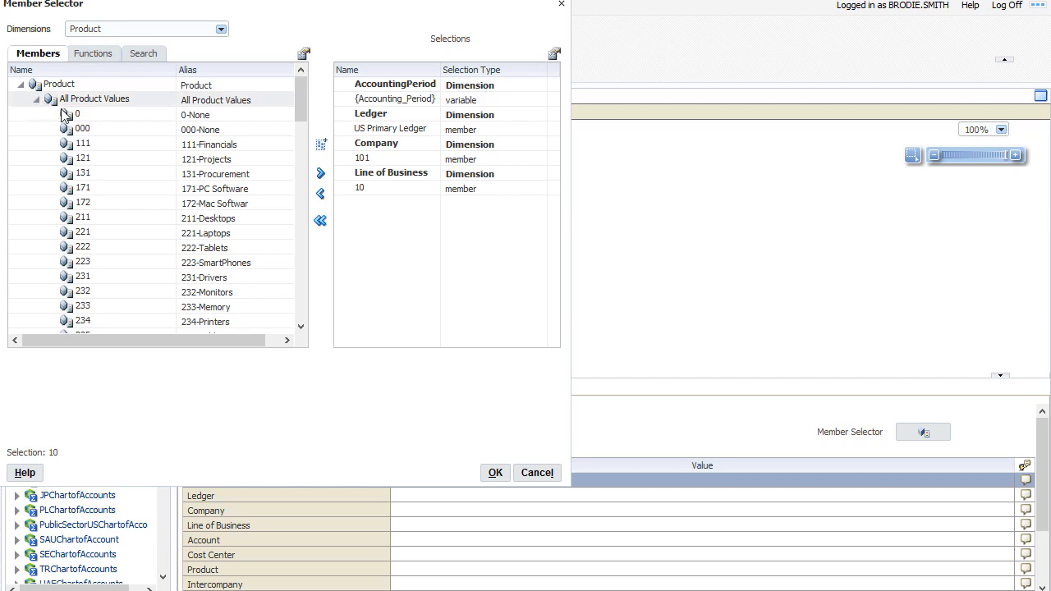
{"action": "left_click", "coordinate": [106, 131]}
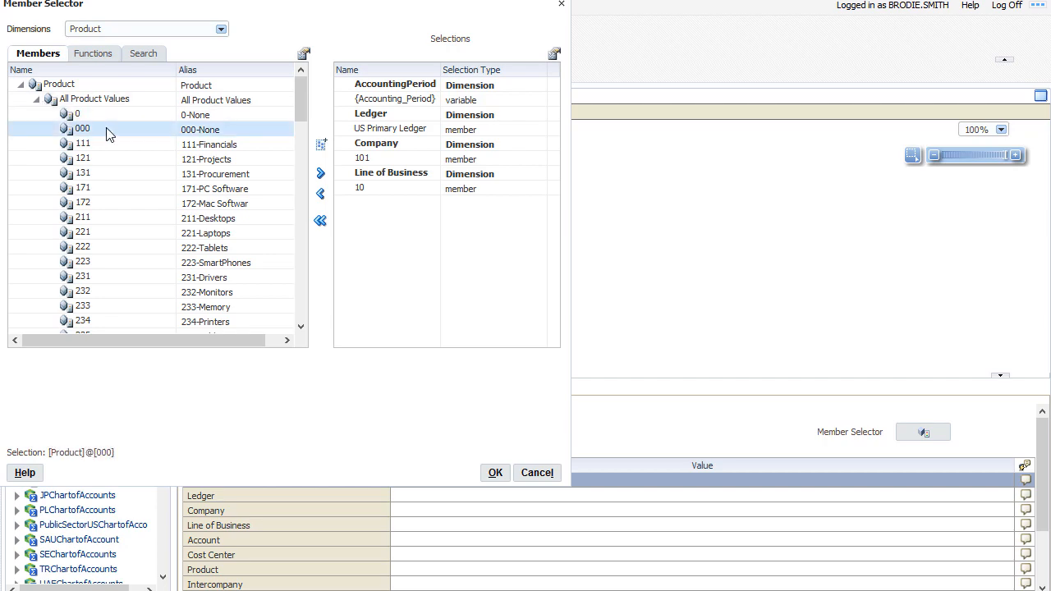
{"action": "left_click", "coordinate": [321, 173]}
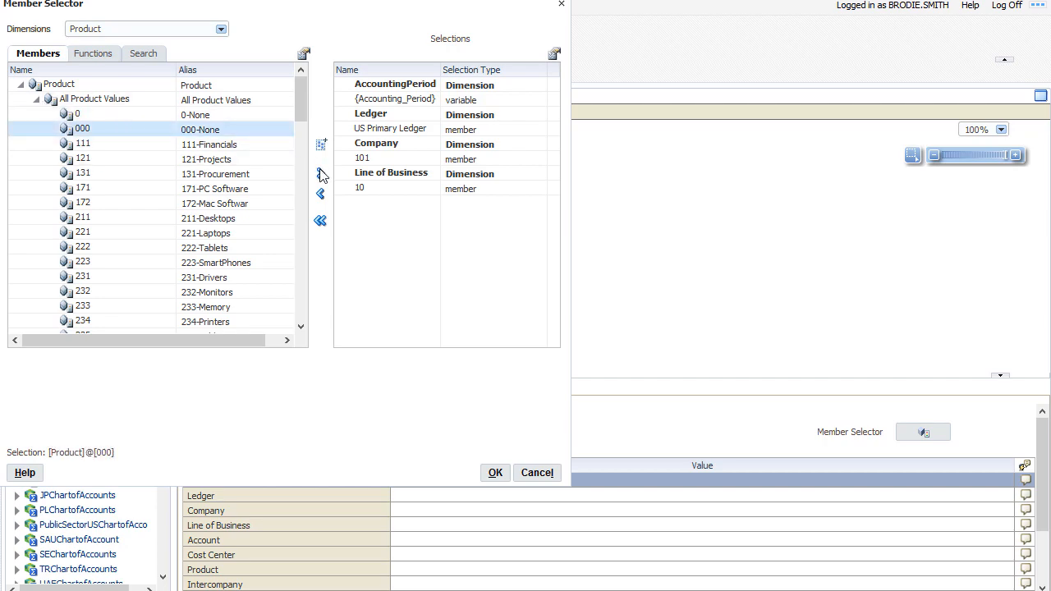
Add member 000 from All Intercompany Values as the selection for the Intercompany dimension.
{"action": "left_click", "coordinate": [220, 29]}
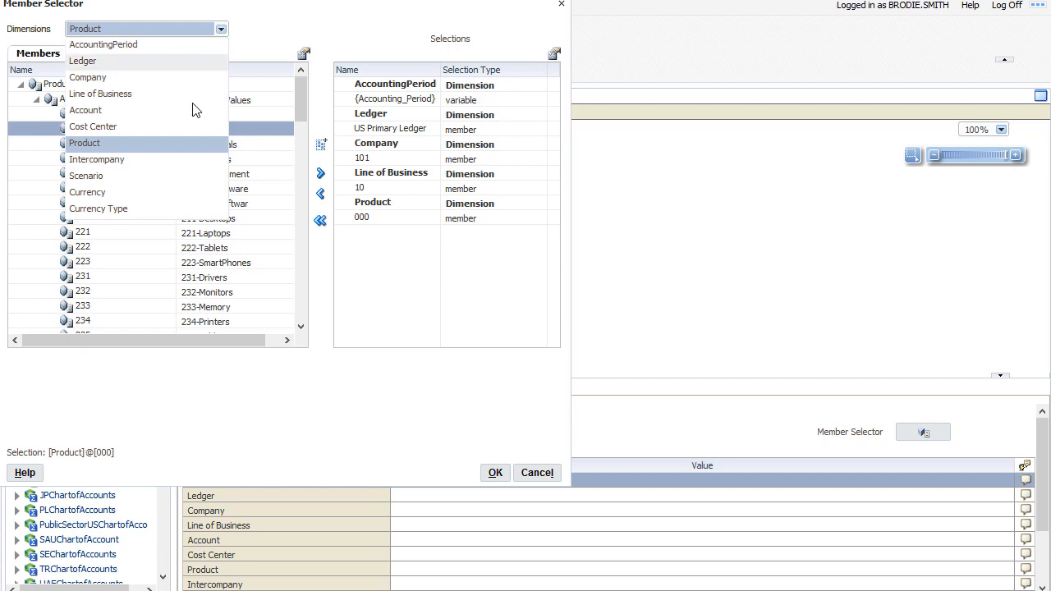
{"action": "left_click", "coordinate": [185, 161]}
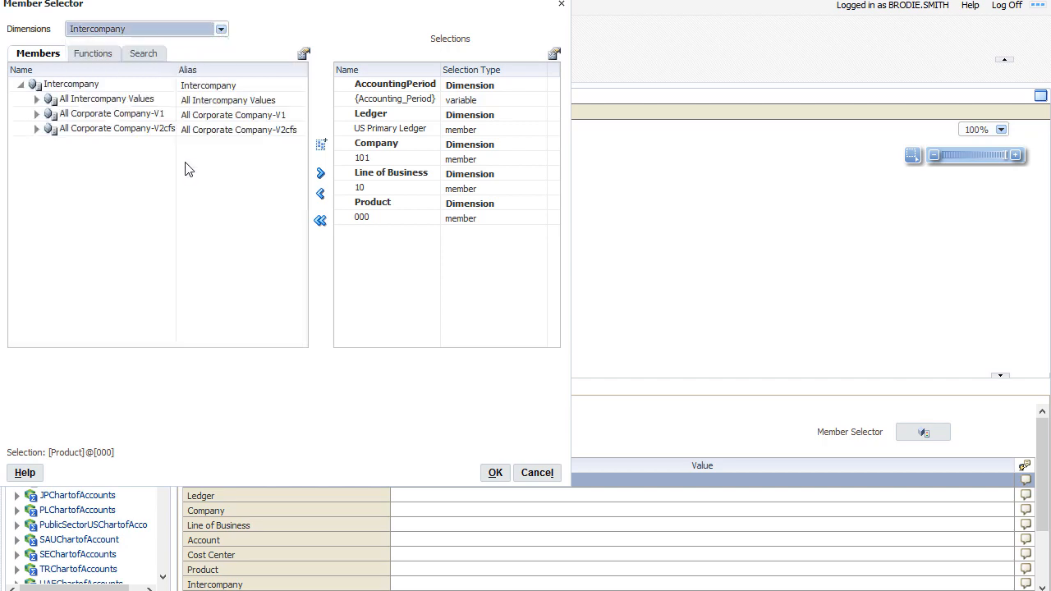
{"action": "left_click", "coordinate": [37, 100]}
{"action": "left_click", "coordinate": [88, 116]}
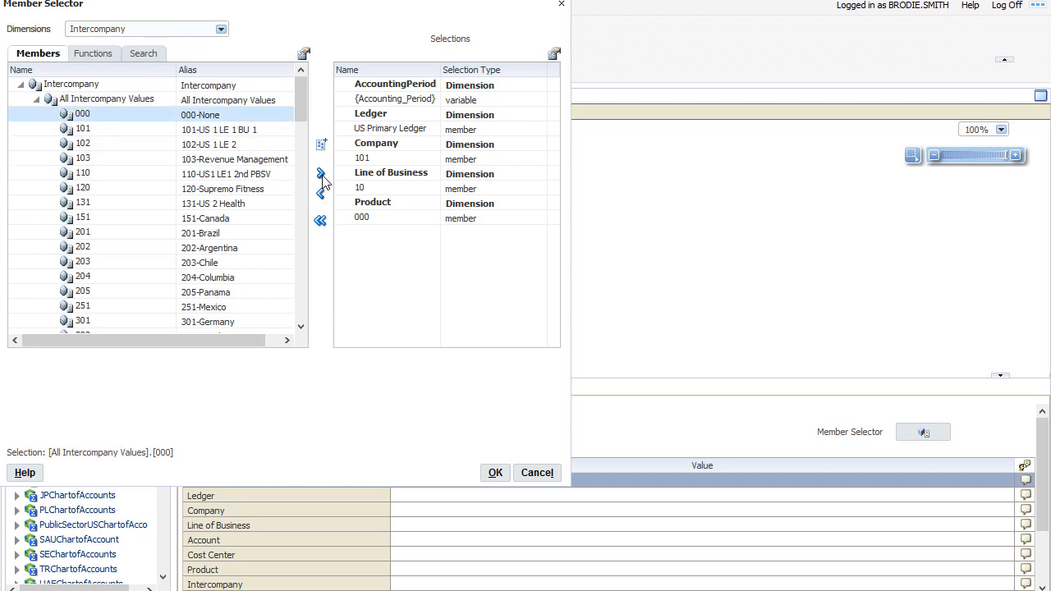
{"action": "left_click", "coordinate": [321, 175]}
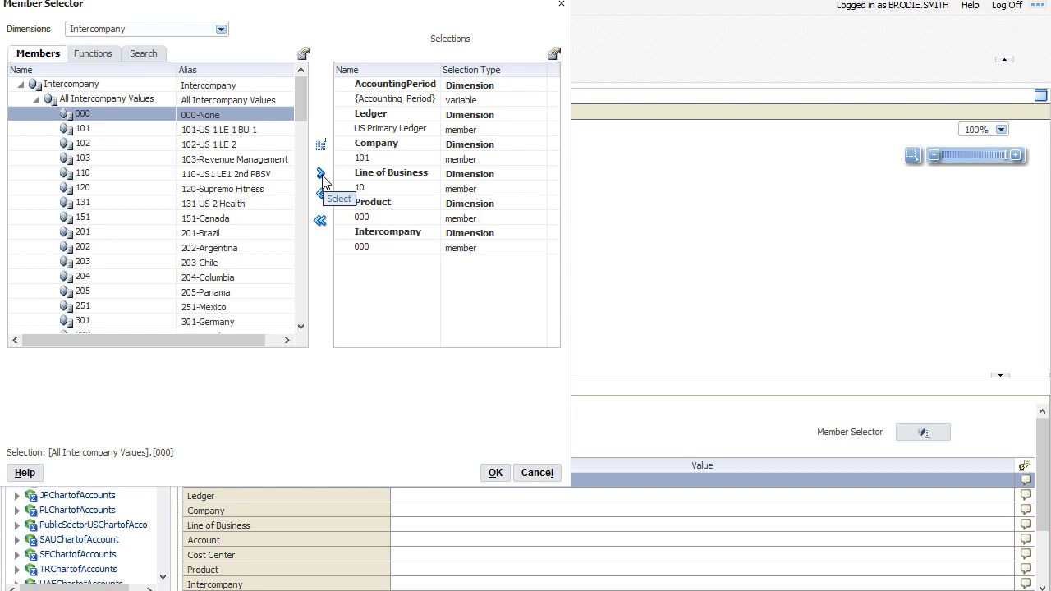
Search the Currency dimension by name for USD and add that member to the selections.
{"action": "left_click", "coordinate": [220, 30]}
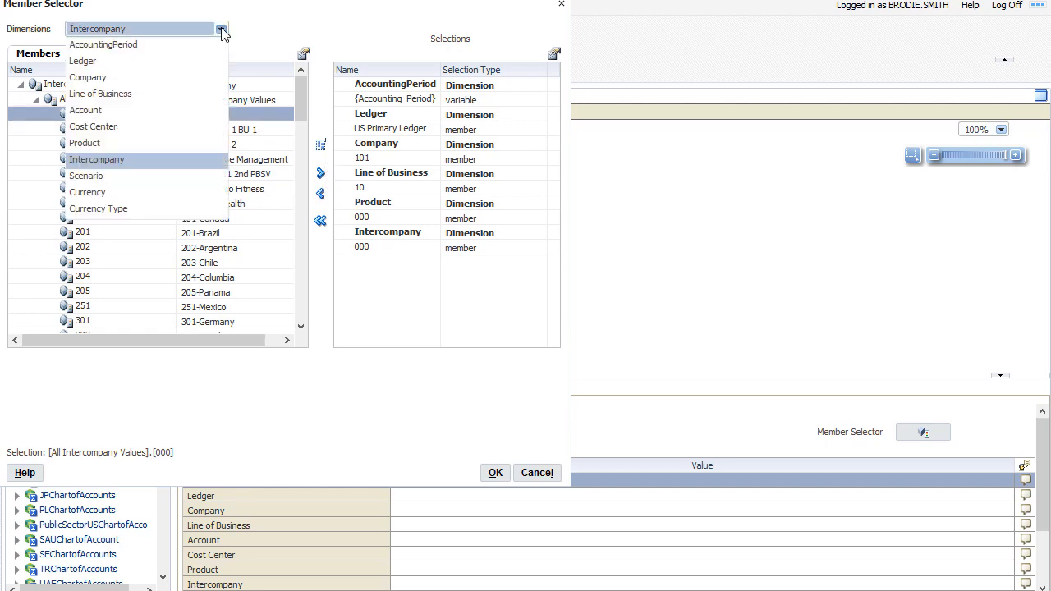
{"action": "left_click", "coordinate": [204, 193]}
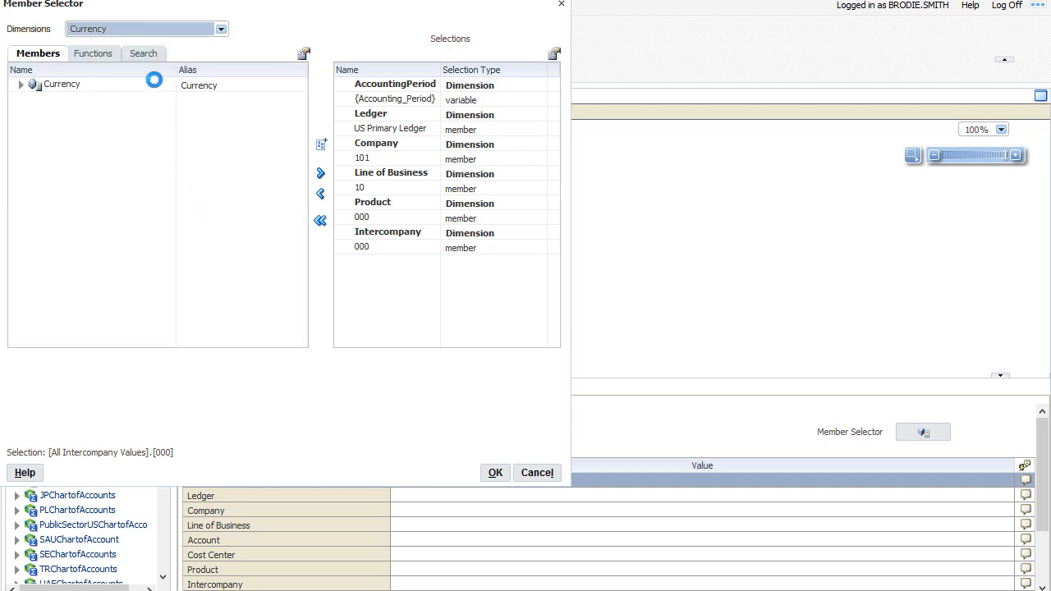
{"action": "left_click", "coordinate": [143, 53]}
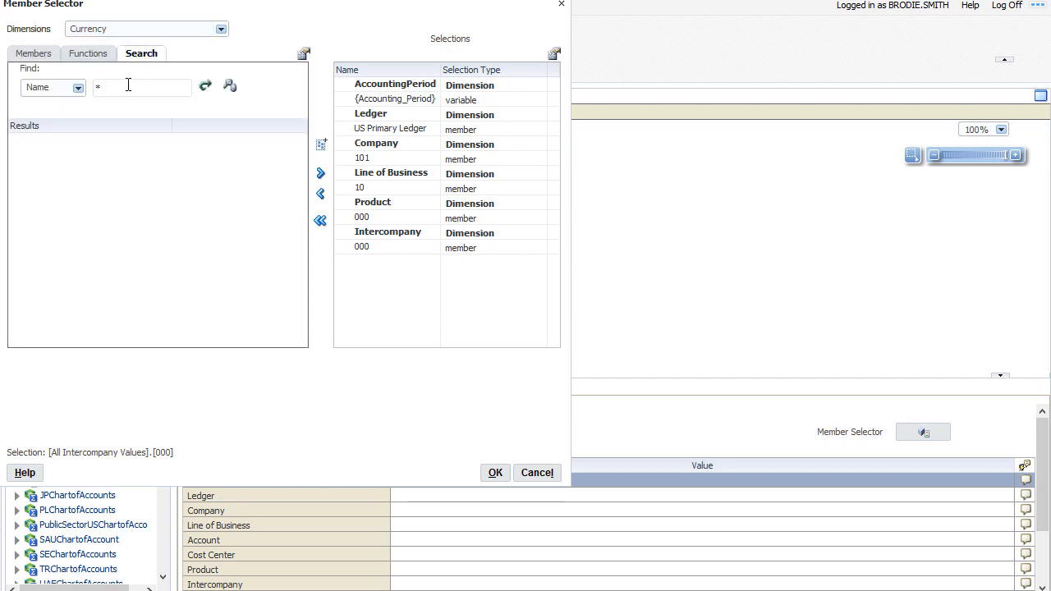
{"action": "left_click_drag", "start_coordinate": [110, 88], "coordinate": [89, 94]}
{"action": "type", "text": "USD"}
{"action": "left_click", "coordinate": [205, 86]}
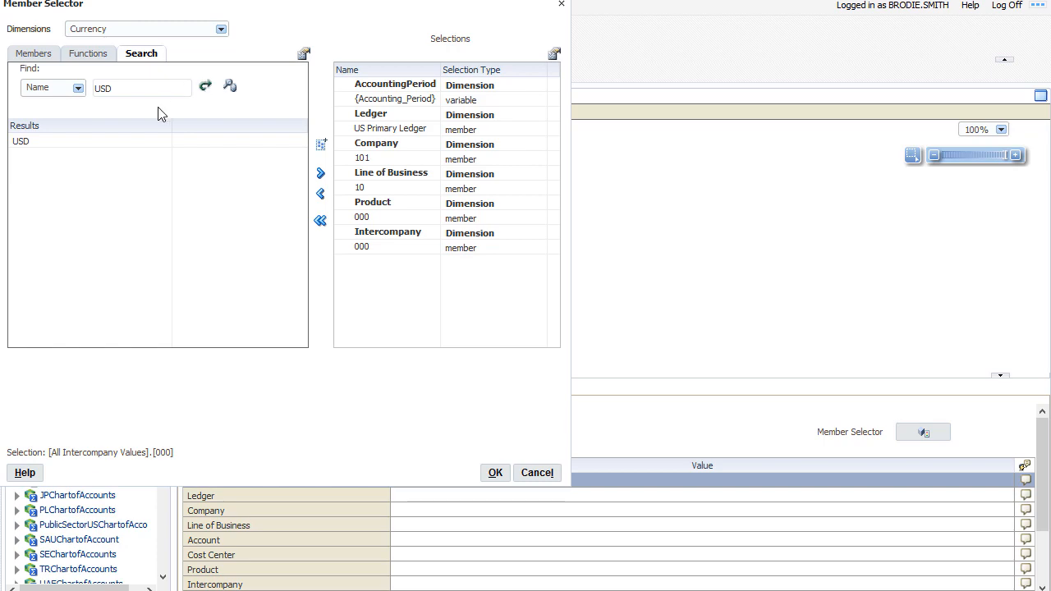
{"action": "left_click", "coordinate": [140, 144]}
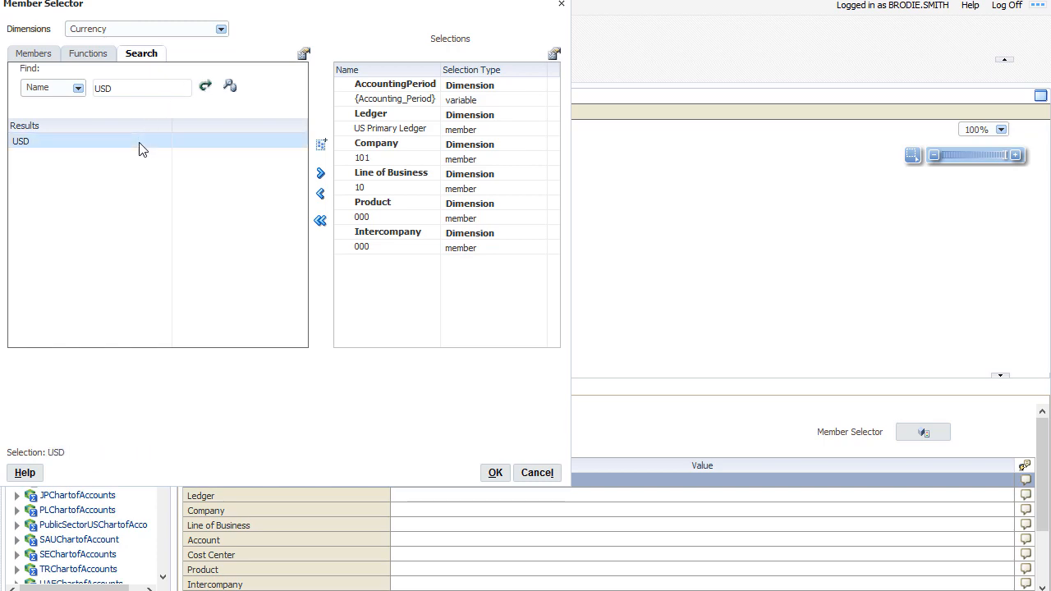
{"action": "left_click", "coordinate": [320, 174]}
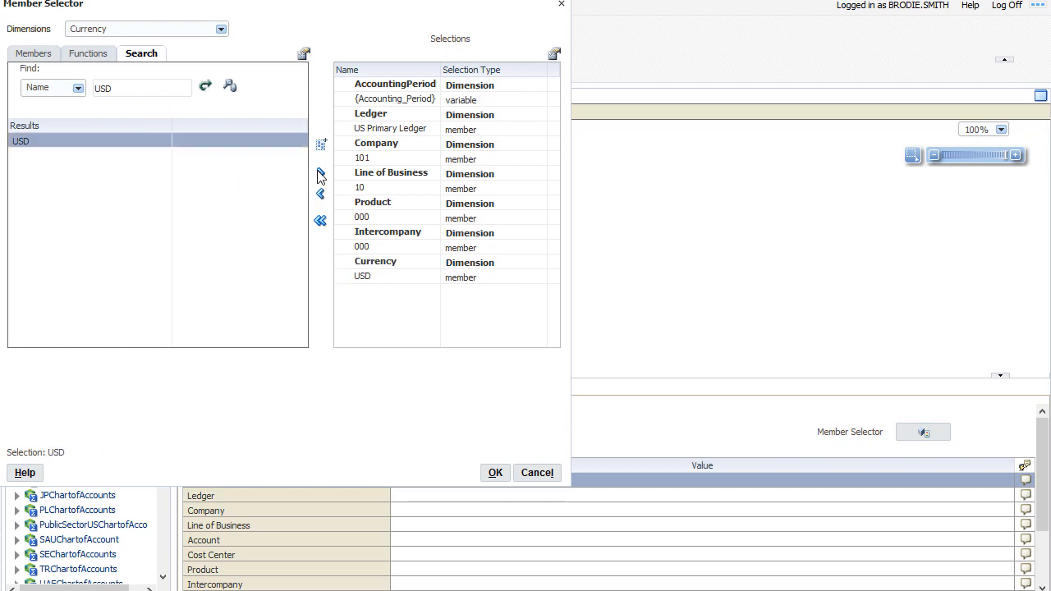
Add the Total member for the Currency Type dimension and apply all member selections to the Point of View.
{"action": "left_click", "coordinate": [220, 29]}
{"action": "left_click", "coordinate": [188, 212]}
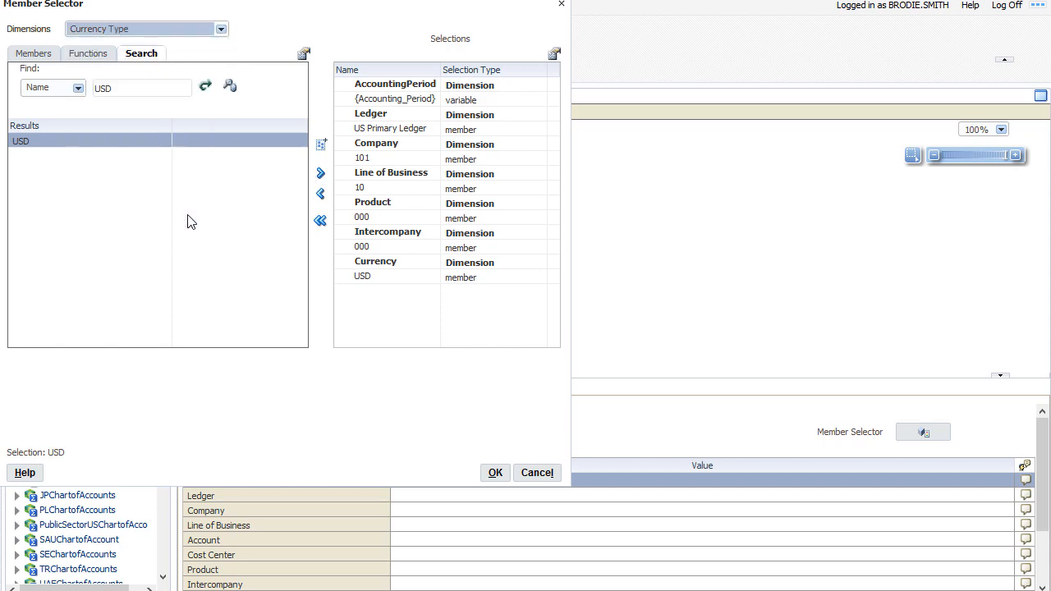
{"action": "left_click", "coordinate": [41, 54]}
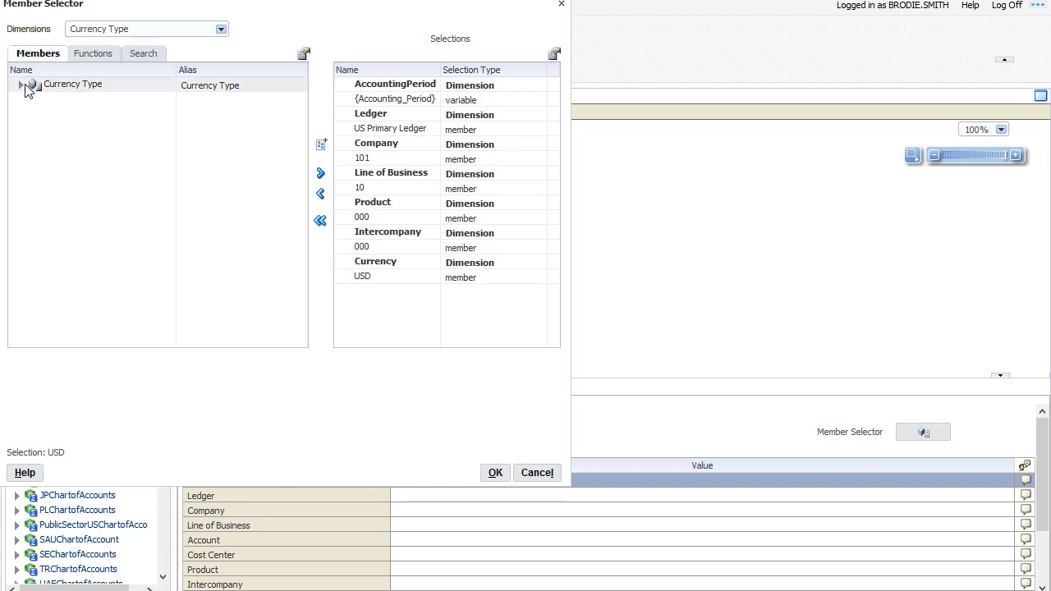
{"action": "left_click", "coordinate": [21, 86]}
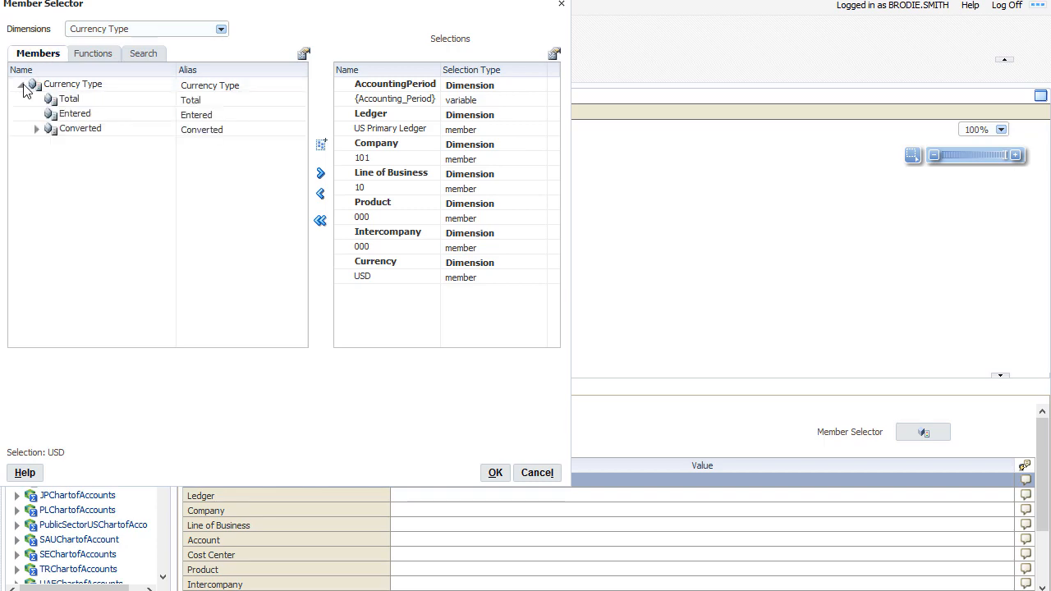
{"action": "left_click", "coordinate": [54, 100]}
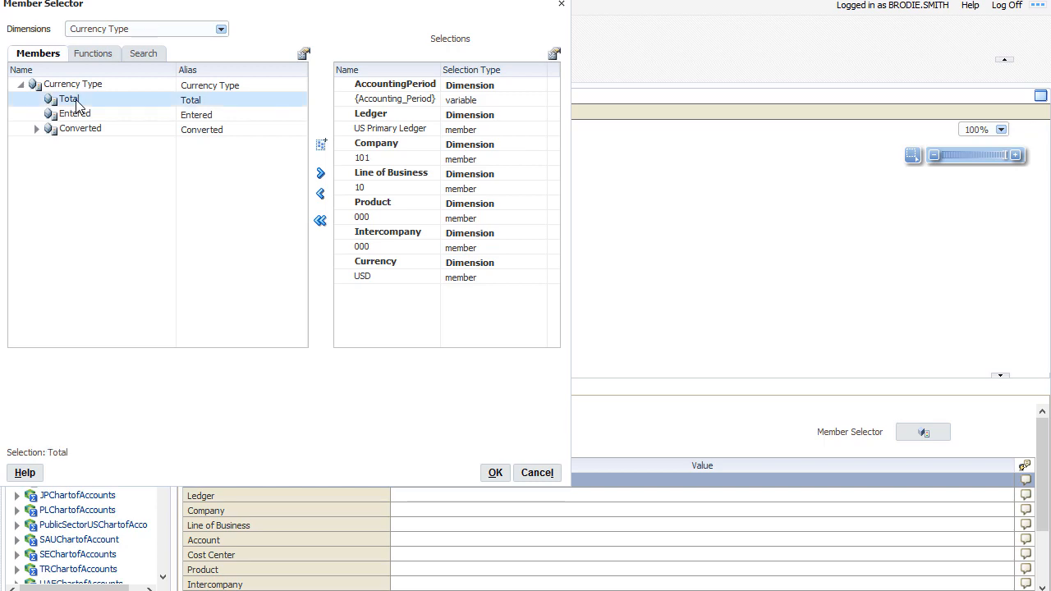
{"action": "left_click", "coordinate": [321, 175]}
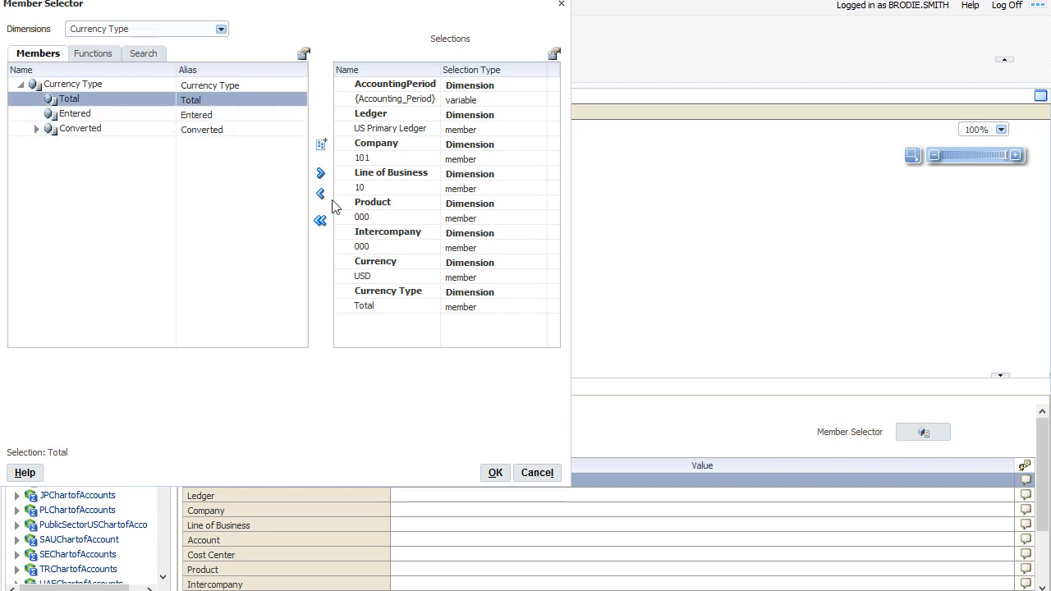
{"action": "left_click", "coordinate": [495, 474]}
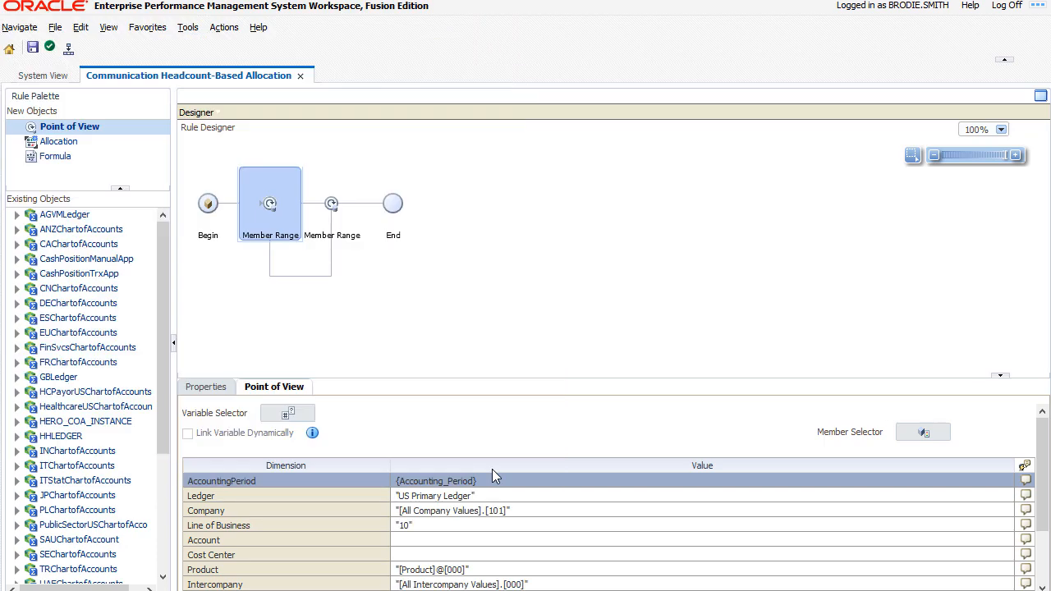
Insert an Allocation object inside the rule's member range and advance its wizard to Source without fixing further dimensions.
{"action": "left_click_drag", "start_coordinate": [1041, 505], "coordinate": [1041, 555]}
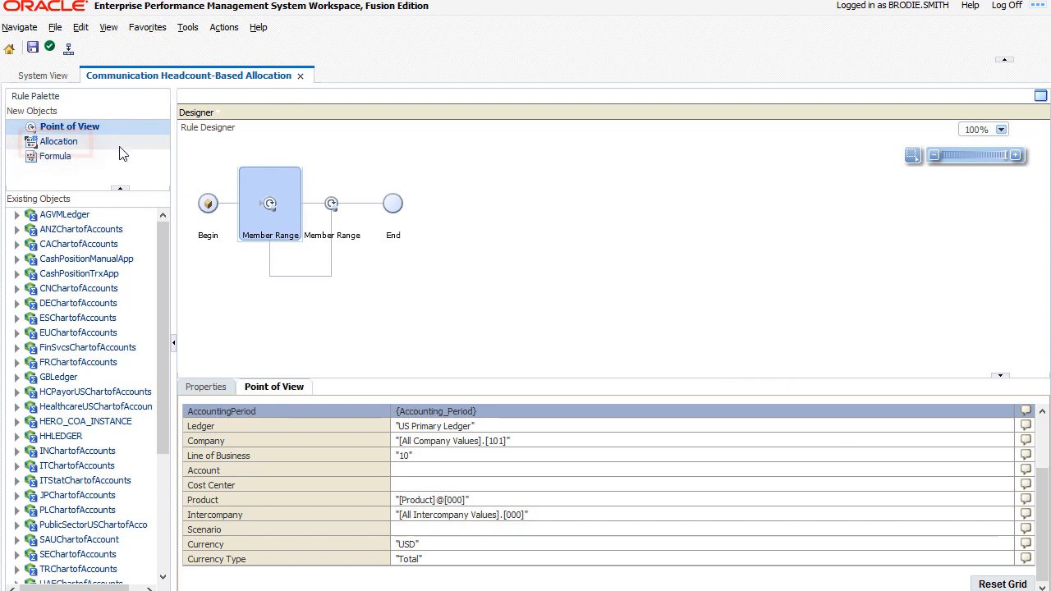
{"action": "left_click", "coordinate": [87, 141]}
{"action": "left_click_drag", "start_coordinate": [86, 141], "coordinate": [317, 216]}
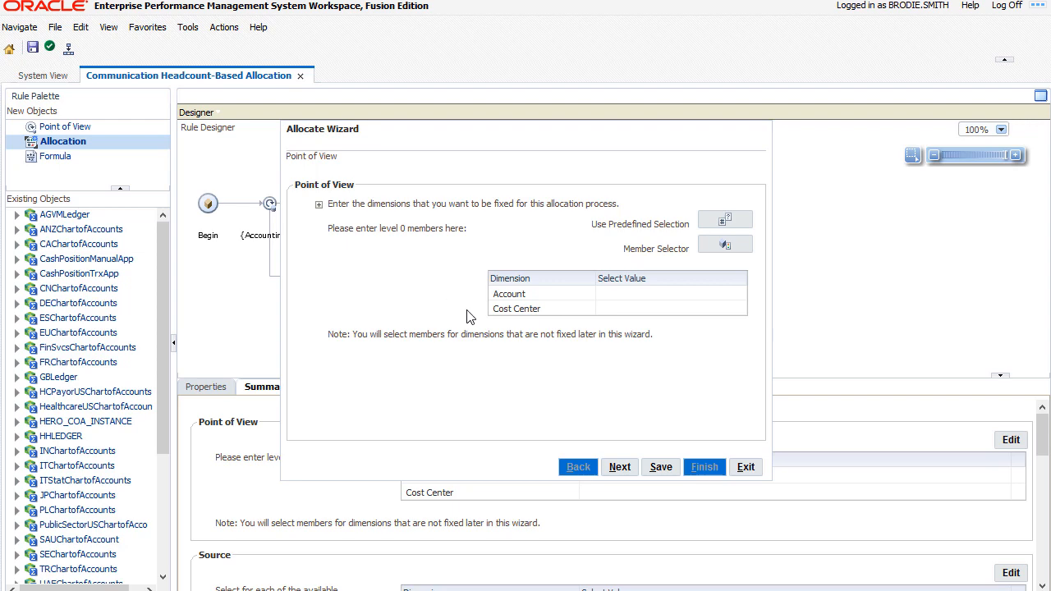
{"action": "left_click", "coordinate": [618, 467]}
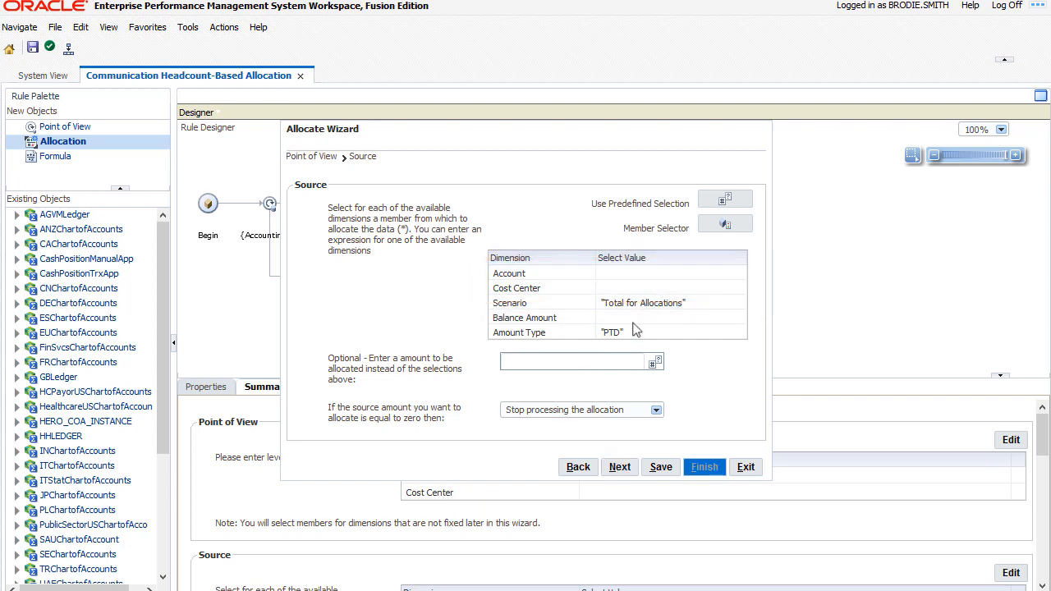
For the allocation source, search the Account dimension for 64510 and add that member to the selections.
{"action": "left_click", "coordinate": [726, 223]}
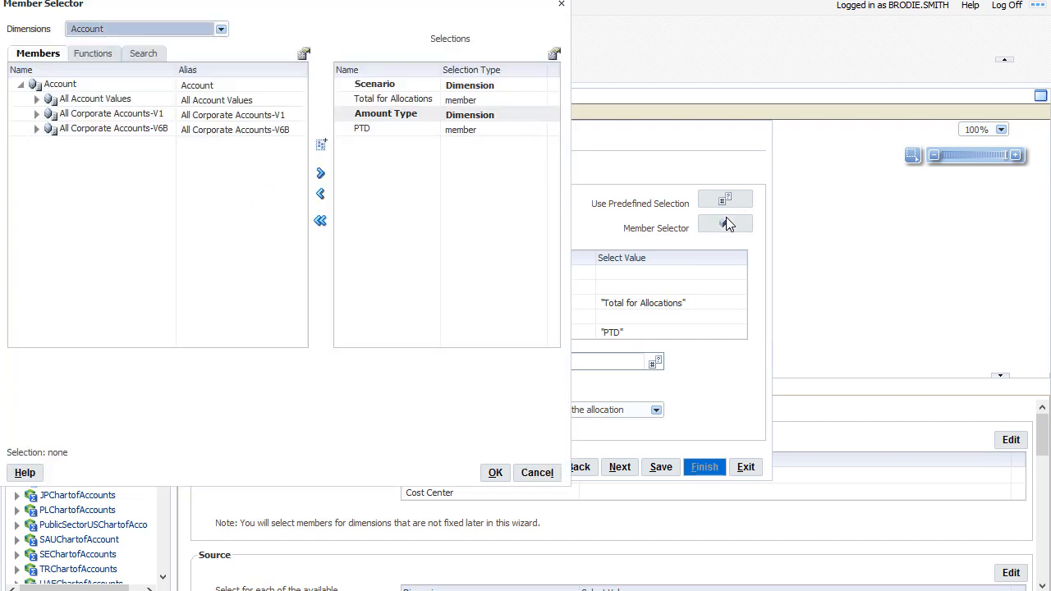
{"action": "left_click", "coordinate": [147, 54]}
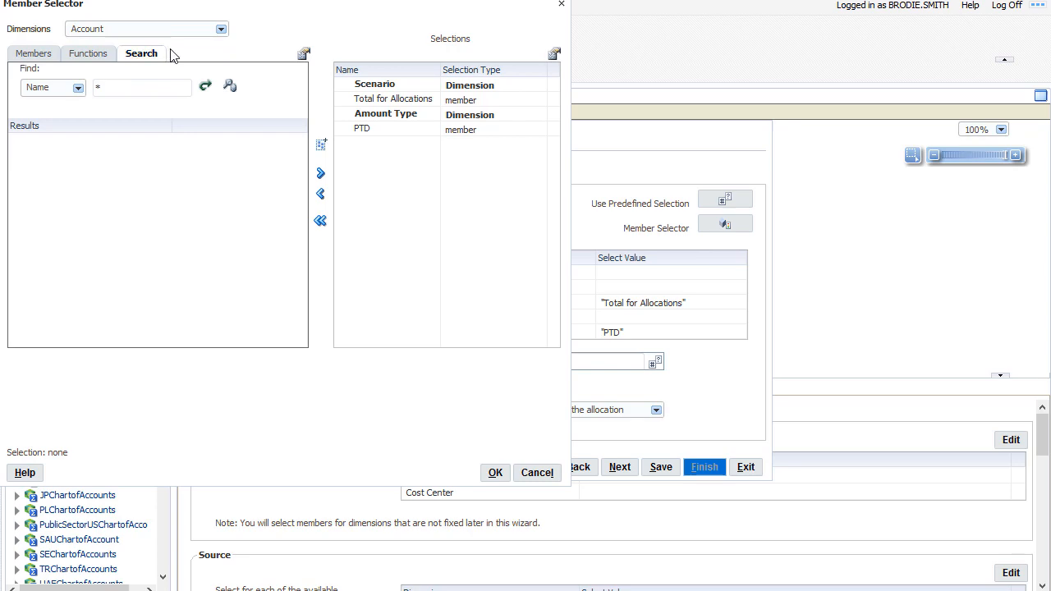
{"action": "left_click", "coordinate": [162, 89]}
{"action": "type", "text": "64510"}
{"action": "left_click", "coordinate": [205, 86]}
{"action": "left_click", "coordinate": [165, 142]}
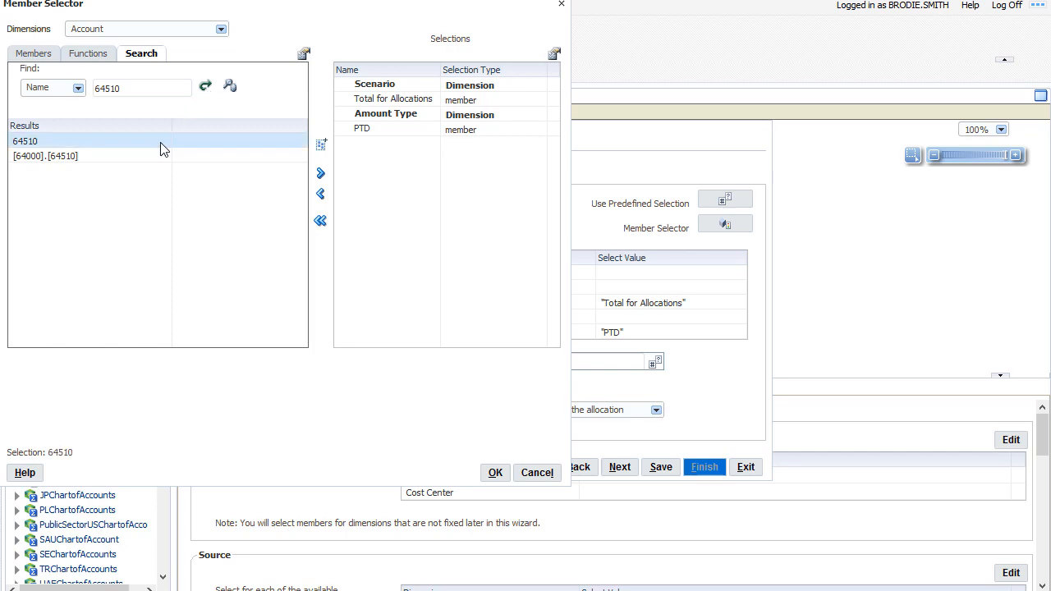
{"action": "left_click", "coordinate": [320, 174]}
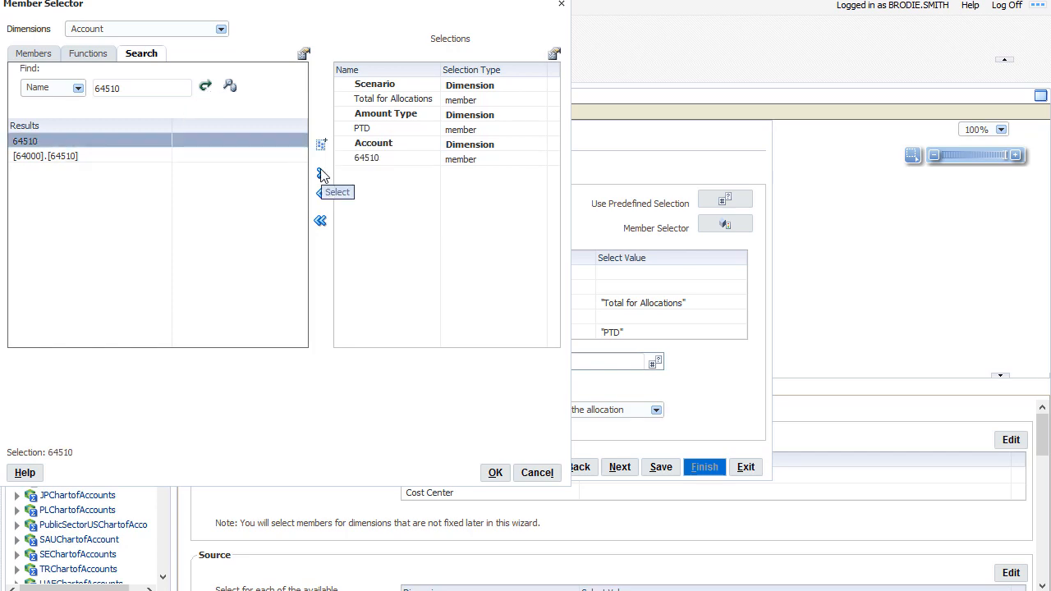
Search the Cost Center dimension for 000, add the All Cost Center Values member, and apply the source selections.
{"action": "left_click", "coordinate": [220, 28]}
{"action": "left_click", "coordinate": [199, 64]}
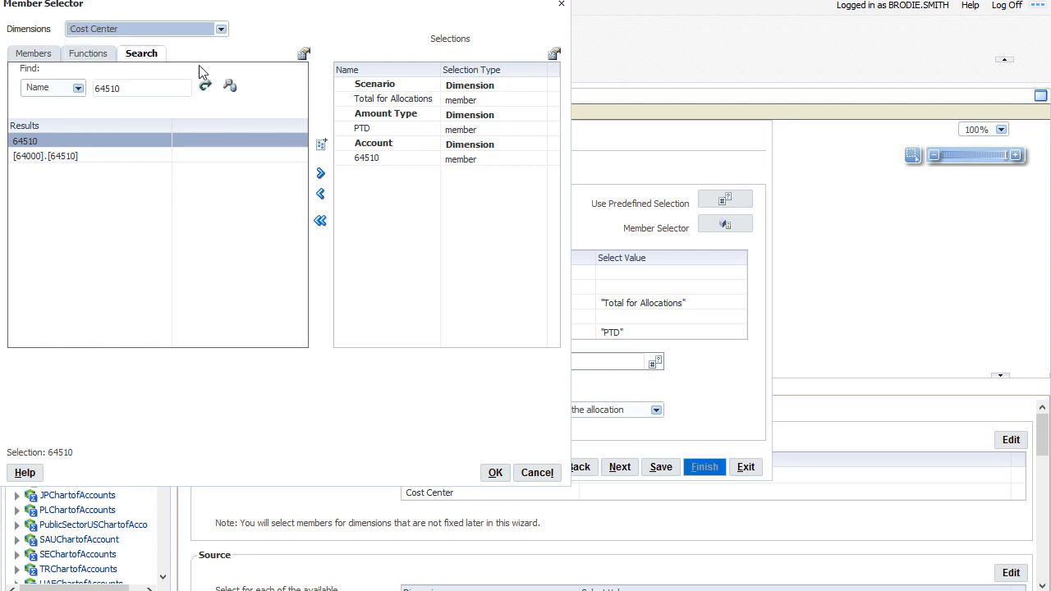
{"action": "double_click", "coordinate": [160, 84]}
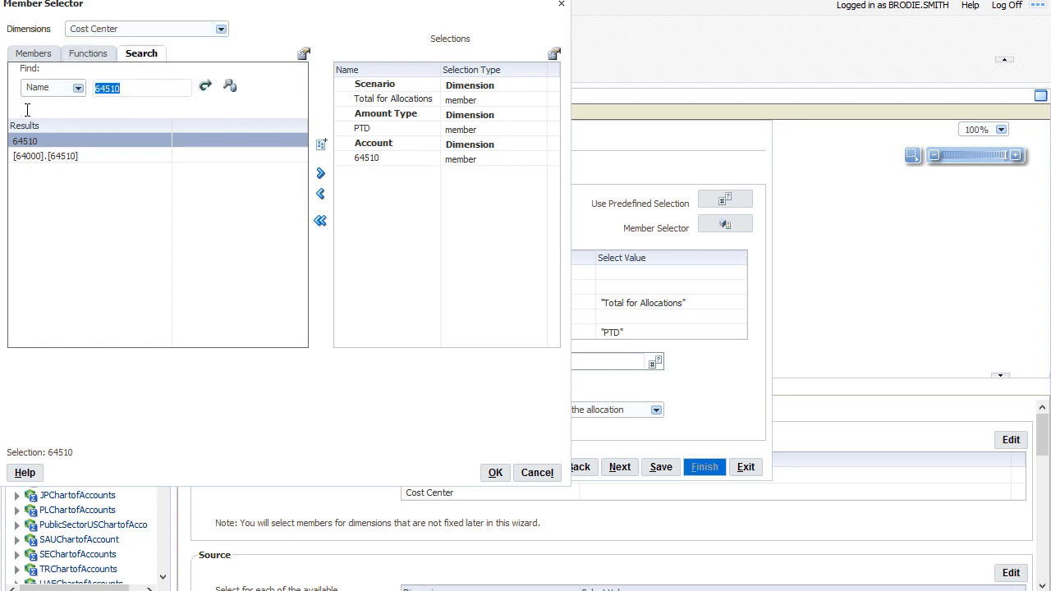
{"action": "type", "text": "000"}
{"action": "left_click", "coordinate": [206, 87]}
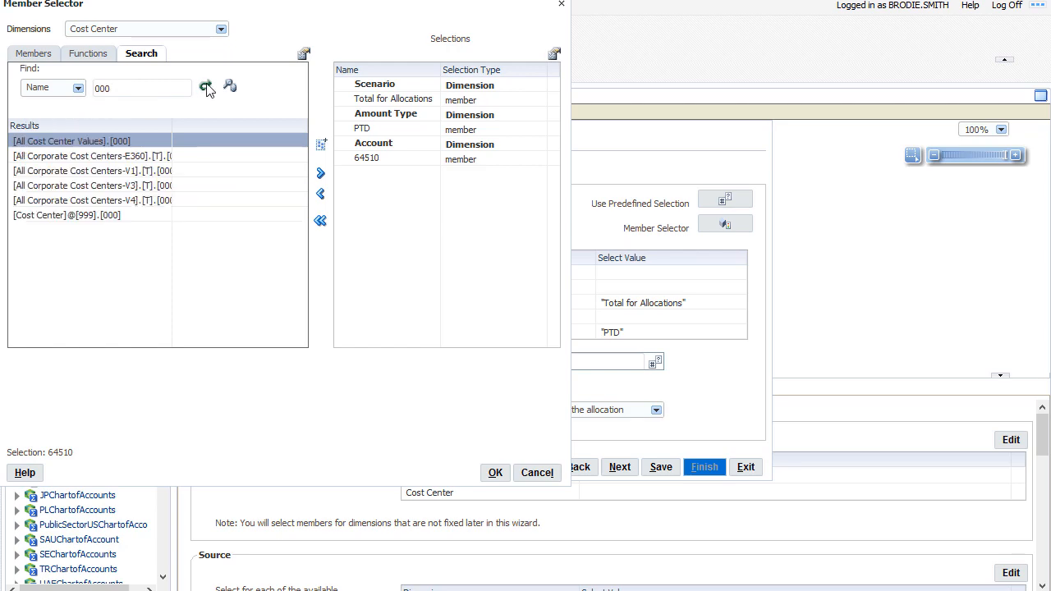
{"action": "left_click", "coordinate": [320, 174]}
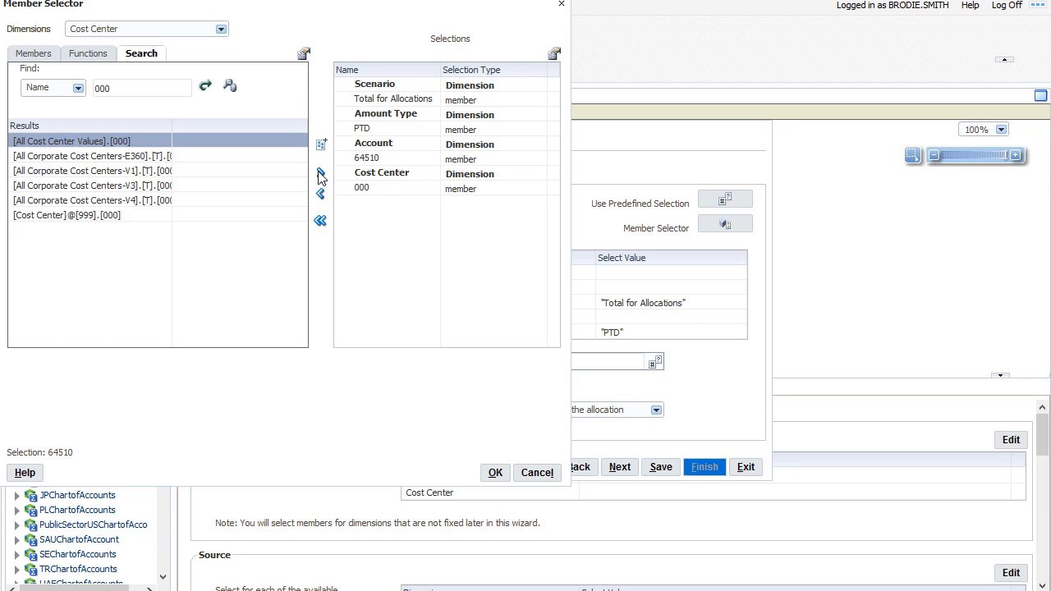
{"action": "left_click", "coordinate": [495, 474]}
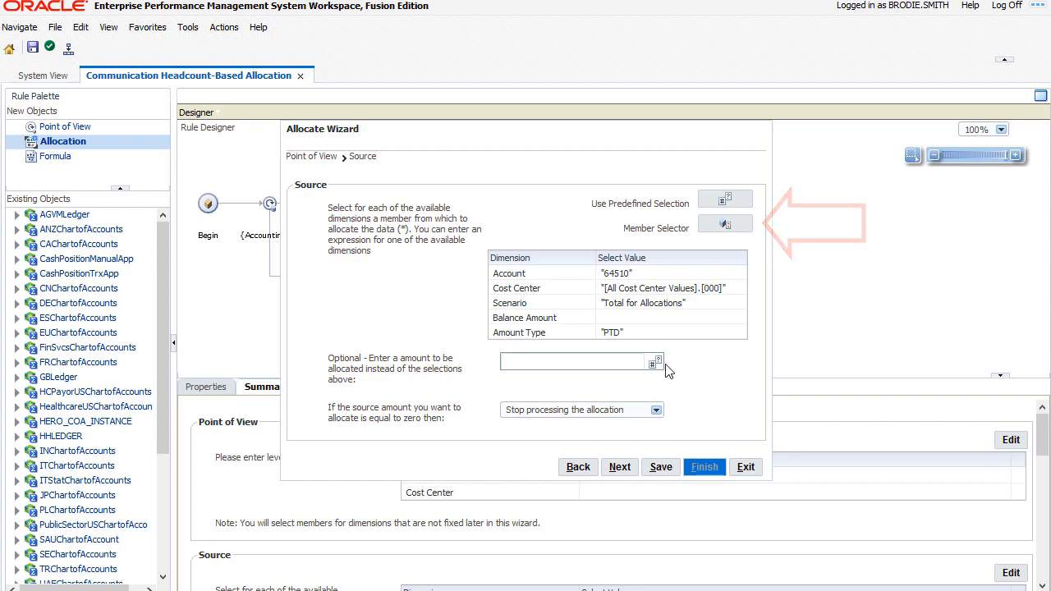
Reopen the source member selection and change the Scenario dimension's member to Actual.
{"action": "left_click", "coordinate": [743, 230]}
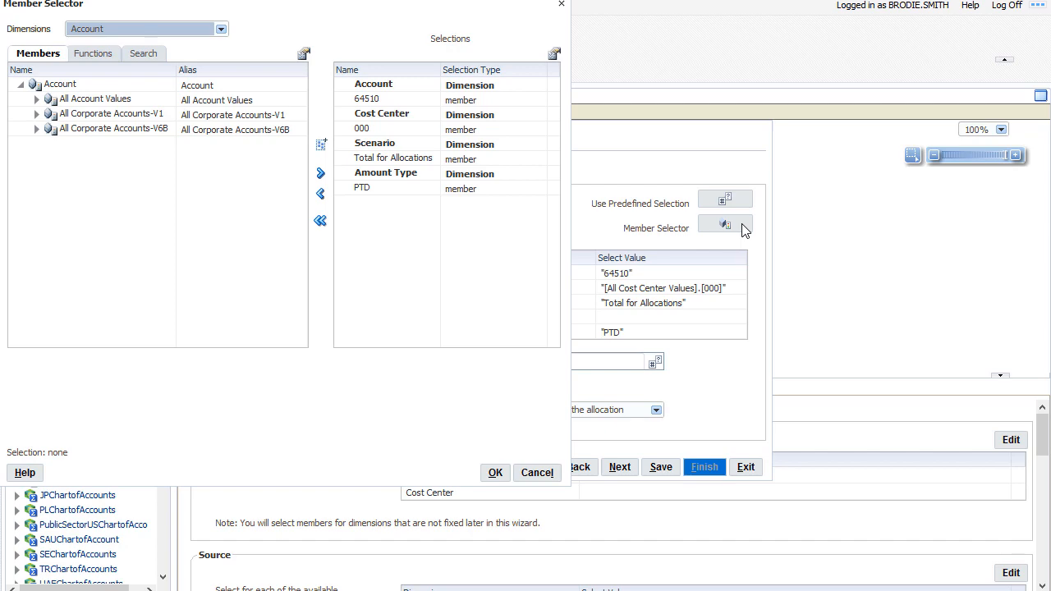
{"action": "left_click", "coordinate": [221, 30]}
{"action": "left_click", "coordinate": [202, 77]}
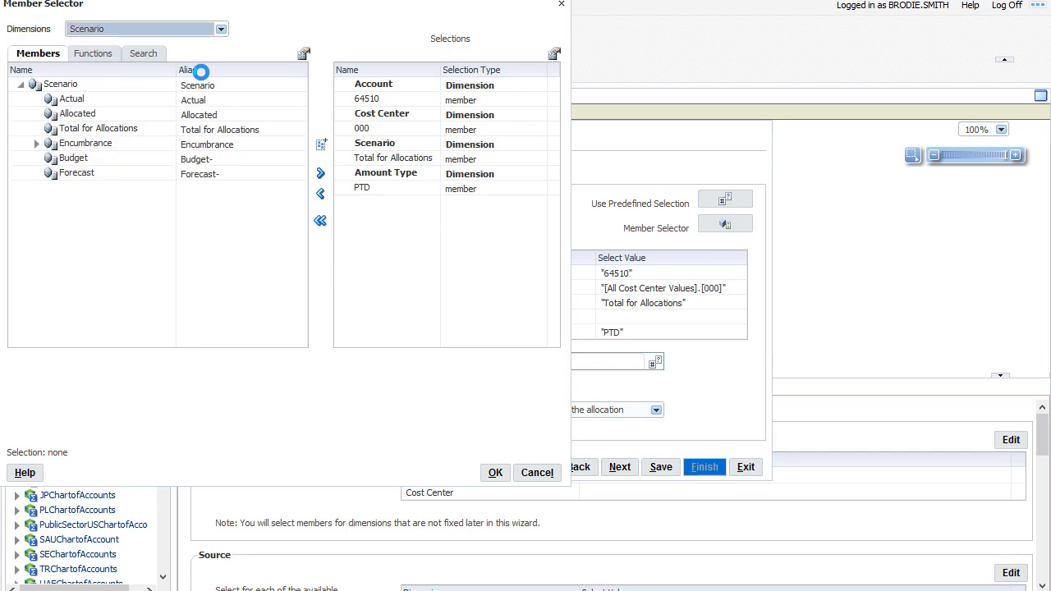
{"action": "left_click", "coordinate": [154, 104]}
{"action": "left_click", "coordinate": [320, 173]}
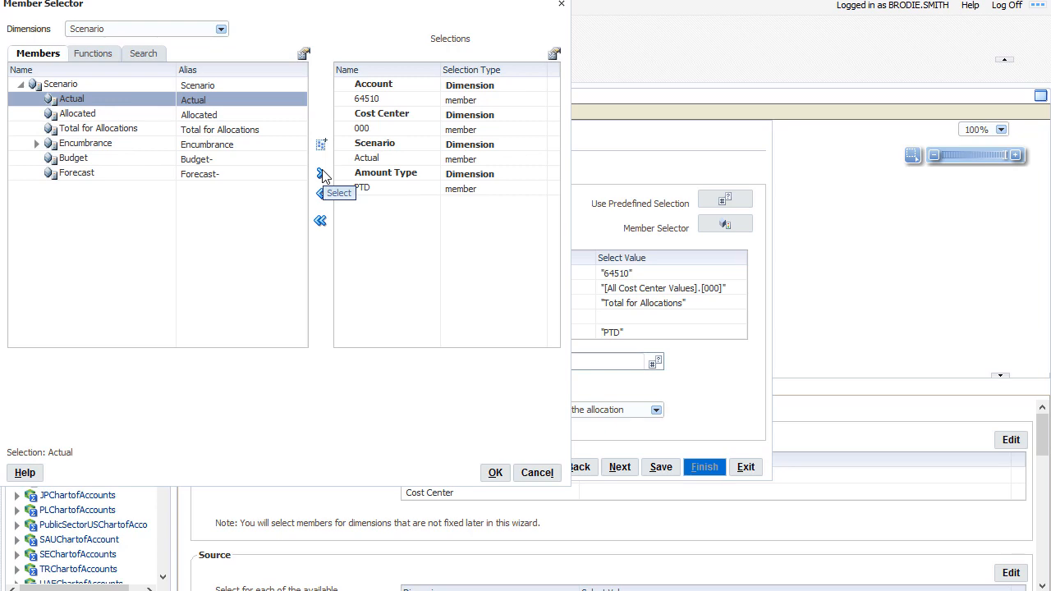
Add Period Activity for the Balance Amount dimension, apply the source selections, and proceed to Allocation Range.
{"action": "left_click", "coordinate": [220, 28]}
{"action": "left_click", "coordinate": [194, 96]}
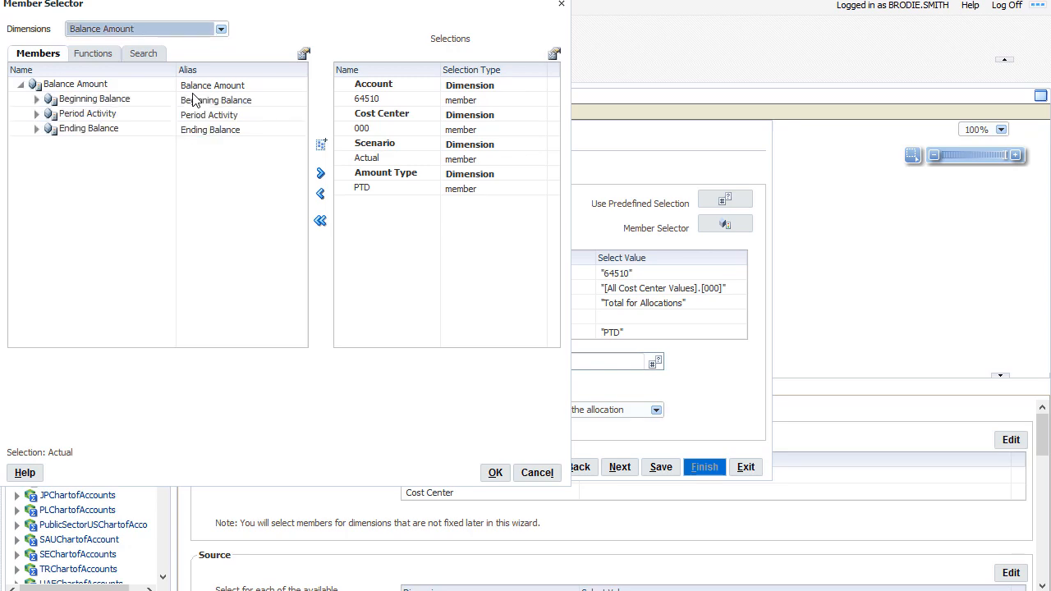
{"action": "left_click", "coordinate": [153, 115]}
{"action": "left_click", "coordinate": [320, 169]}
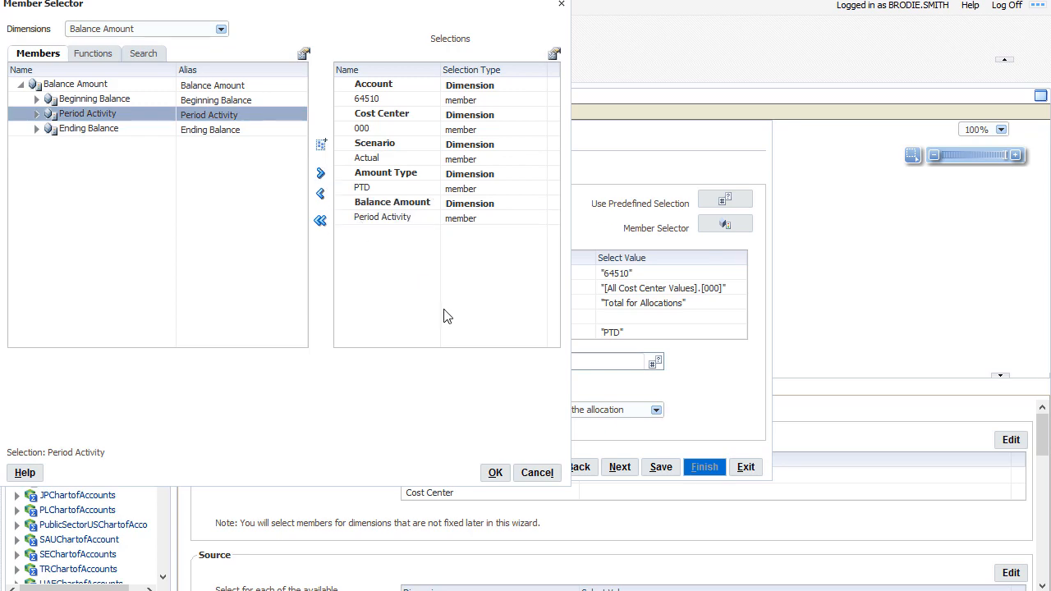
{"action": "left_click", "coordinate": [493, 475]}
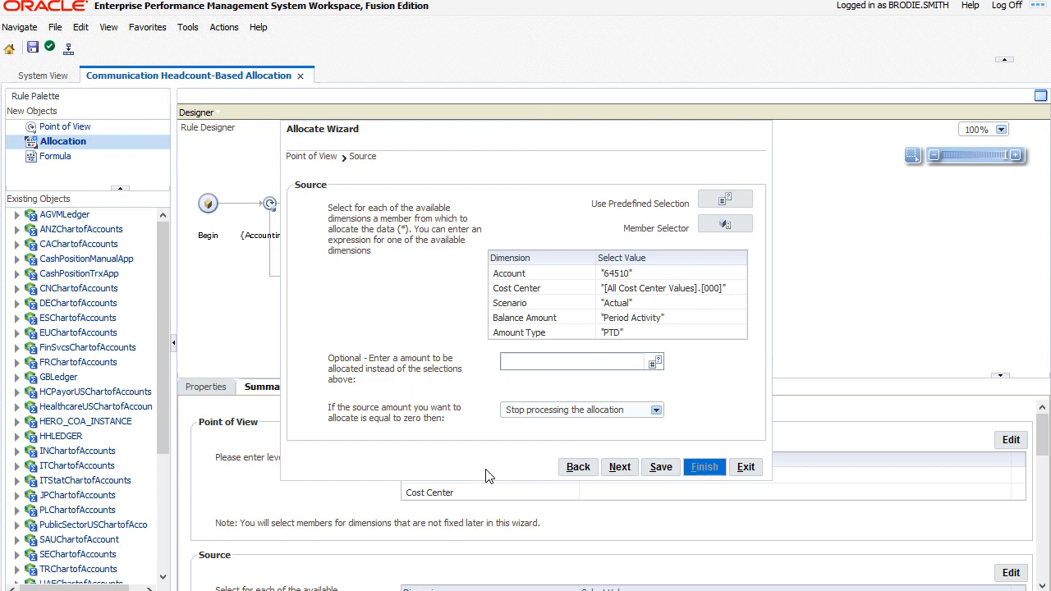
{"action": "left_click", "coordinate": [617, 474]}
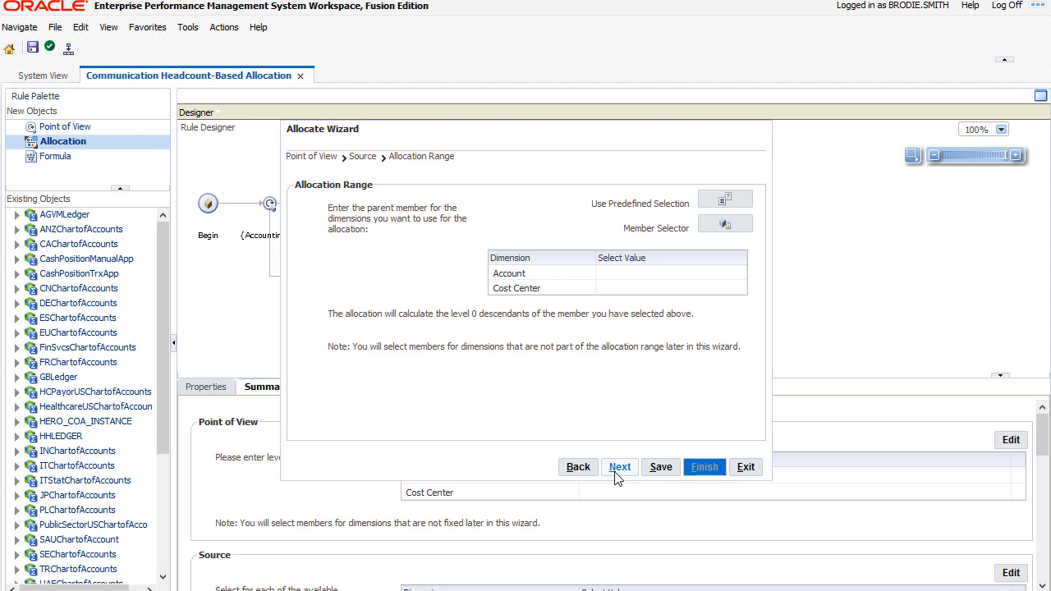
Set the allocation range's Cost Center to member 700 under All Corporate Cost Centers-E360, T, and proceed to Target.
{"action": "left_click", "coordinate": [646, 289]}
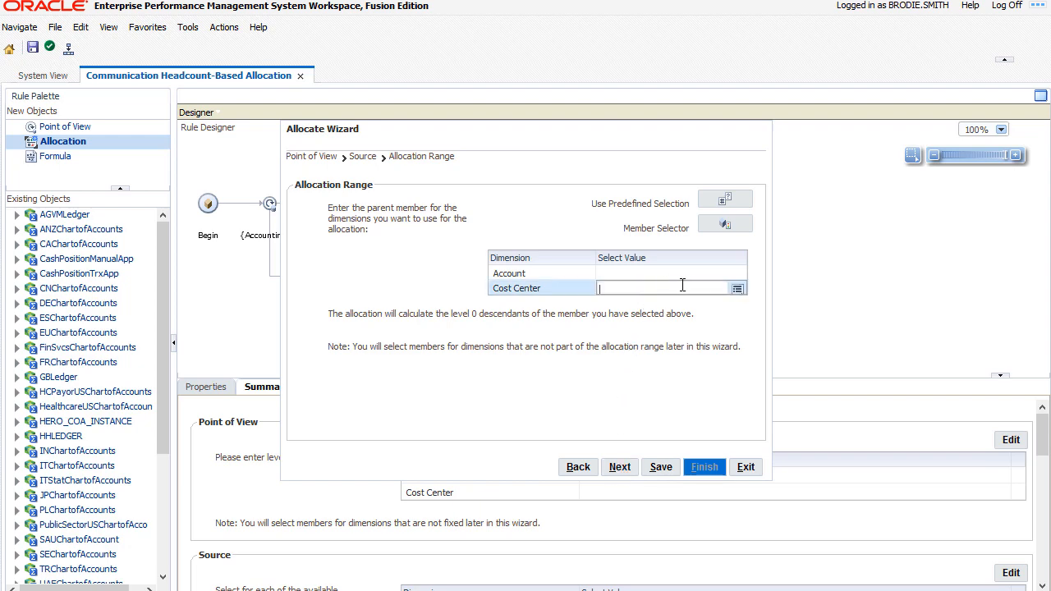
{"action": "left_click", "coordinate": [737, 289]}
{"action": "left_click", "coordinate": [761, 333]}
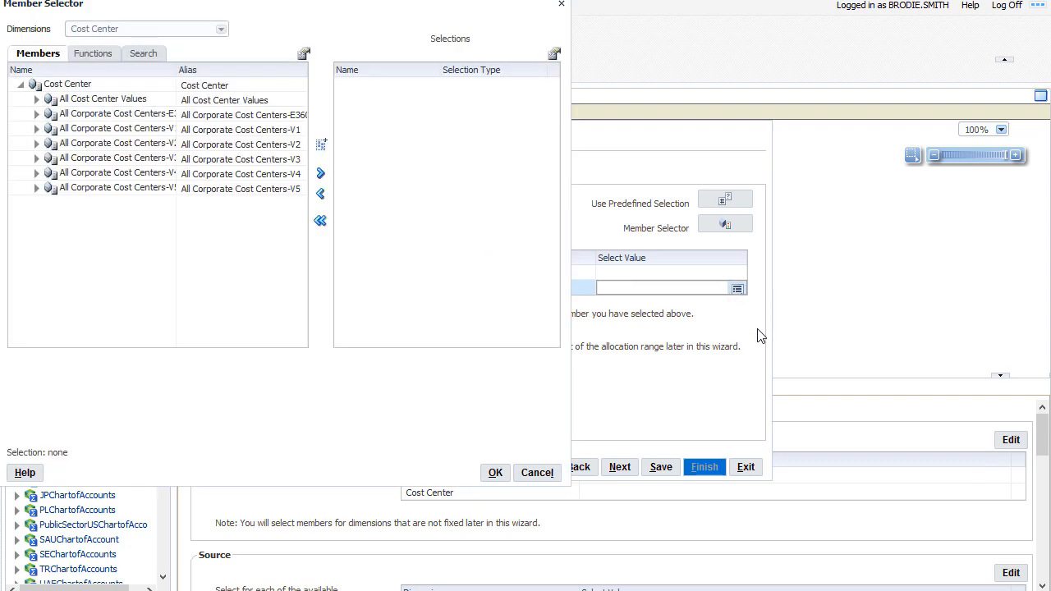
{"action": "left_click", "coordinate": [205, 80]}
{"action": "left_click_drag", "start_coordinate": [176, 69], "coordinate": [217, 67]}
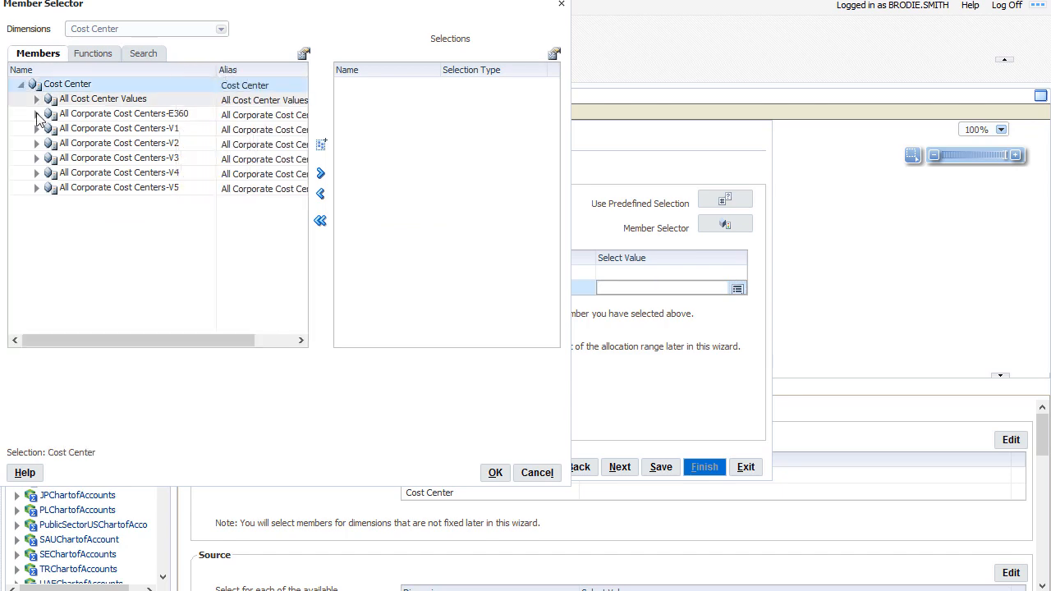
{"action": "left_click", "coordinate": [37, 115]}
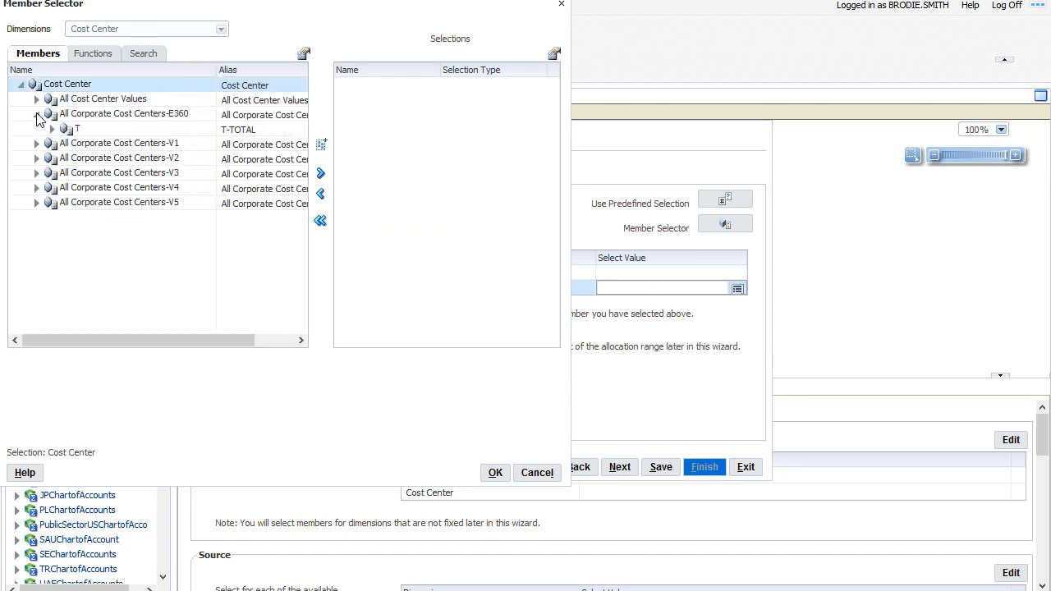
{"action": "left_click", "coordinate": [53, 130]}
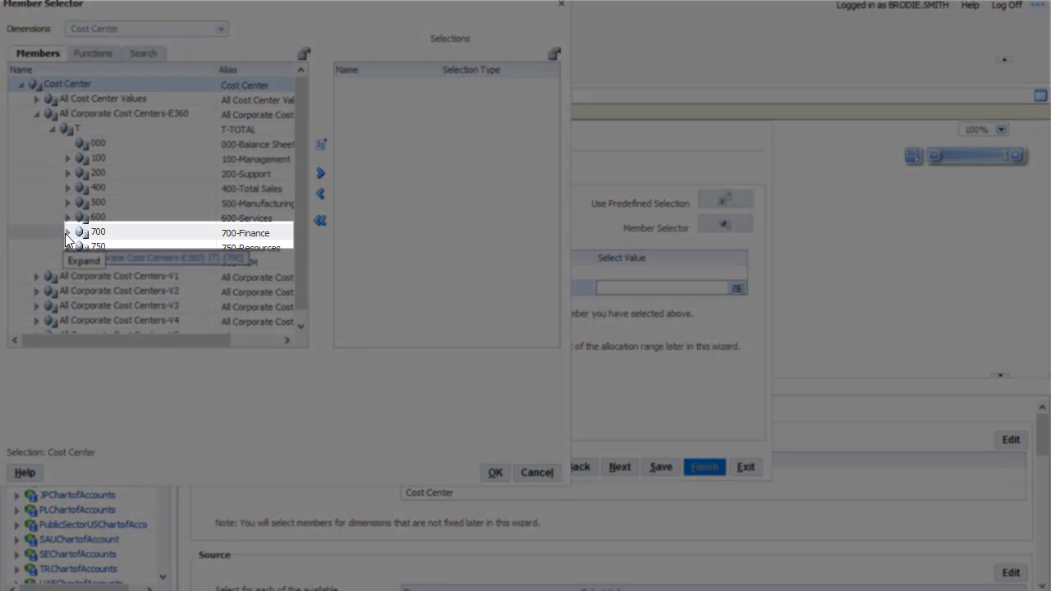
{"action": "left_click", "coordinate": [66, 233]}
{"action": "left_click", "coordinate": [128, 234]}
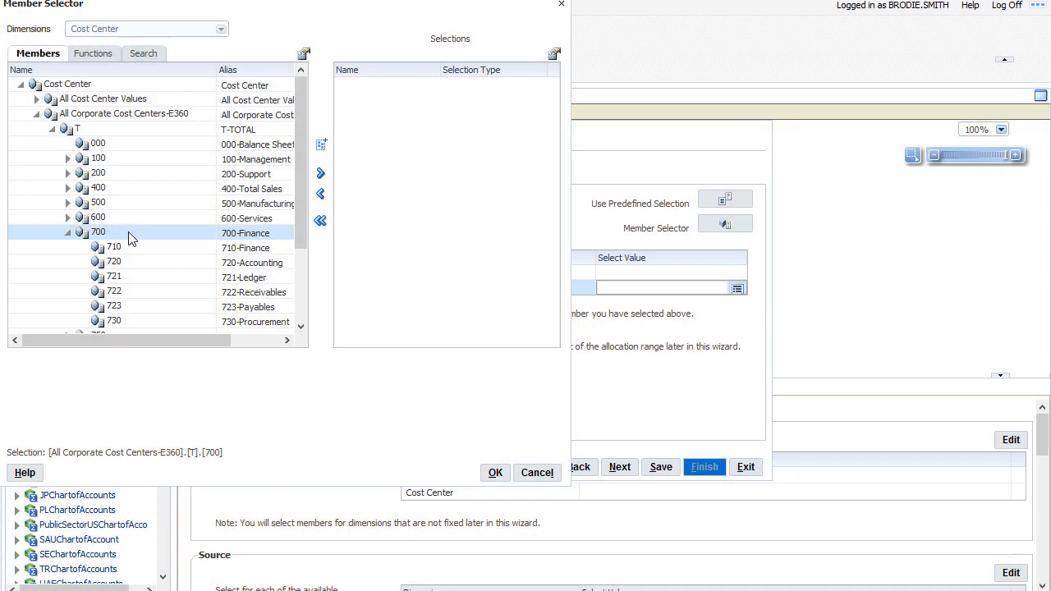
{"action": "left_click", "coordinate": [321, 176]}
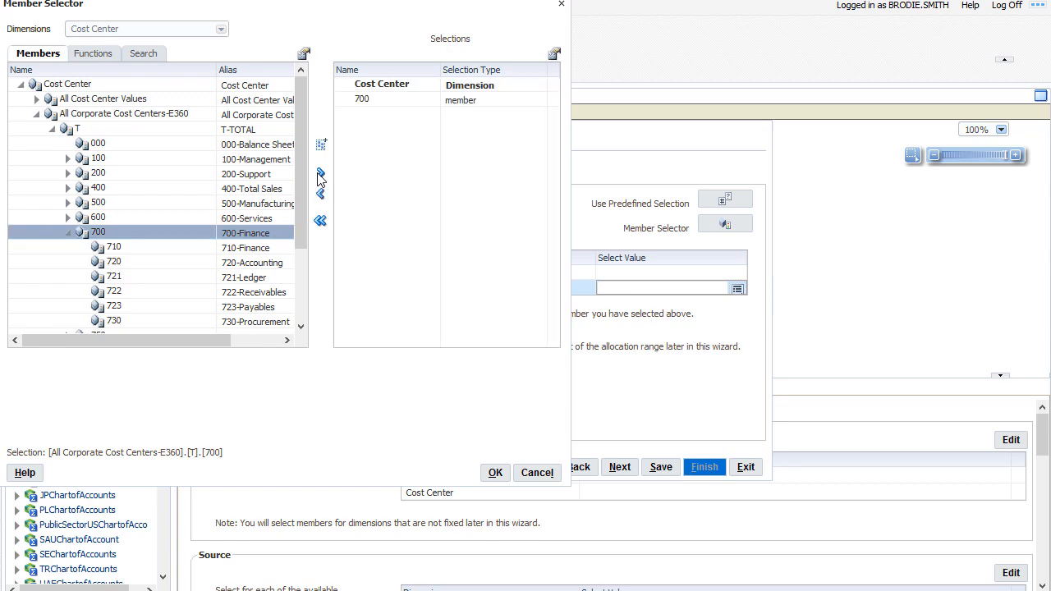
{"action": "left_click", "coordinate": [495, 472]}
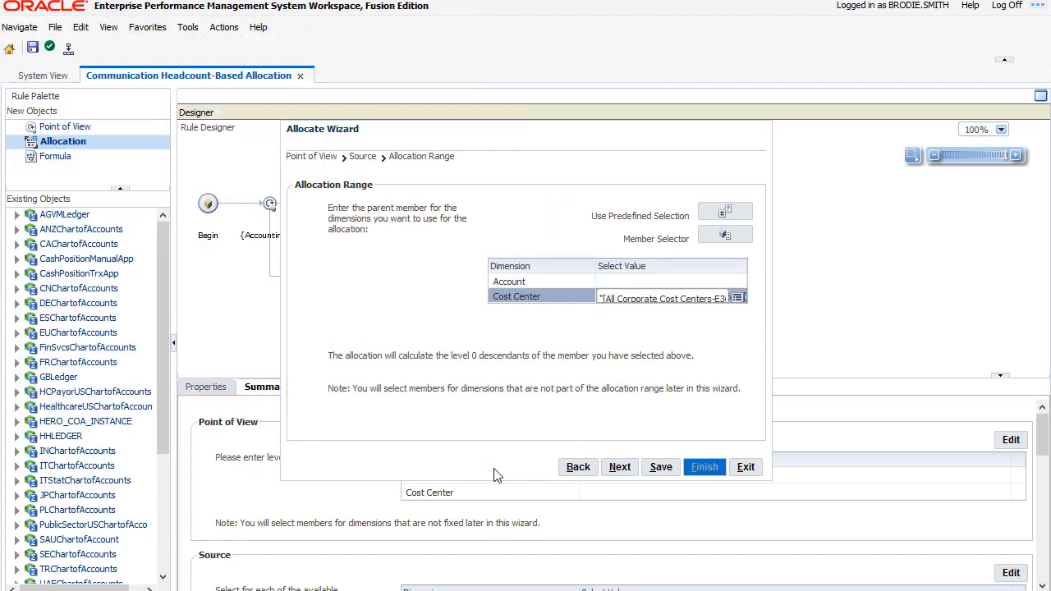
{"action": "left_click", "coordinate": [619, 468]}
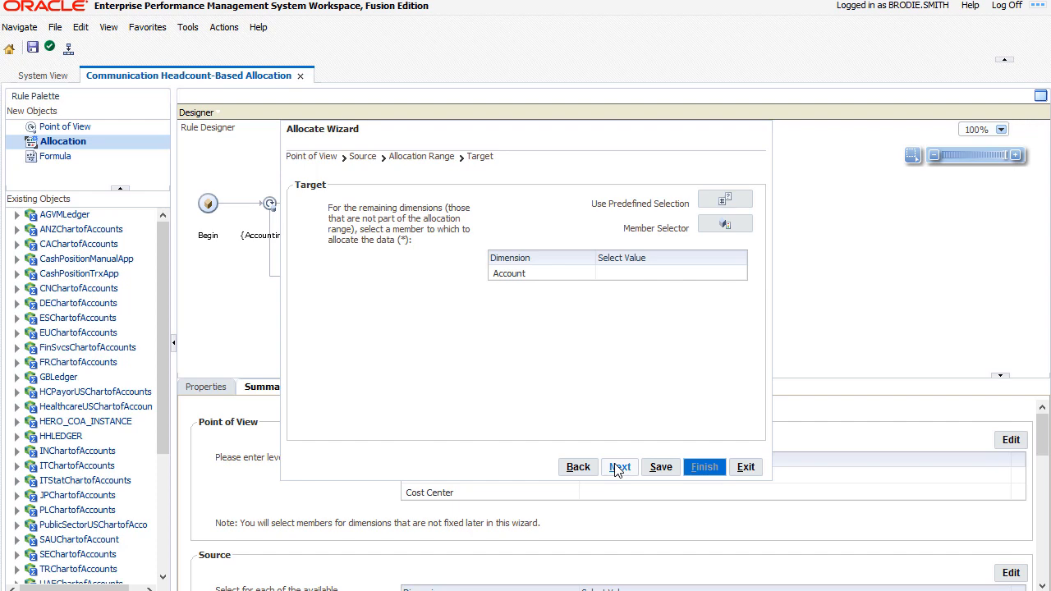
Set the target Account to "64510", including the double quotation marks, and proceed to Offset.
{"action": "left_click", "coordinate": [635, 274]}
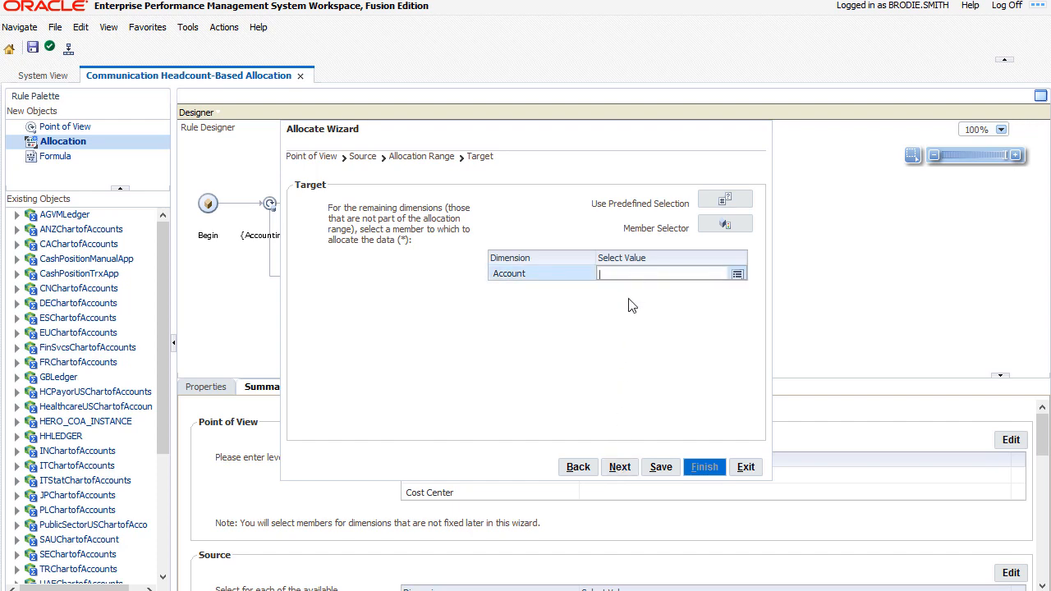
{"action": "type", "text": "\"64510\""}
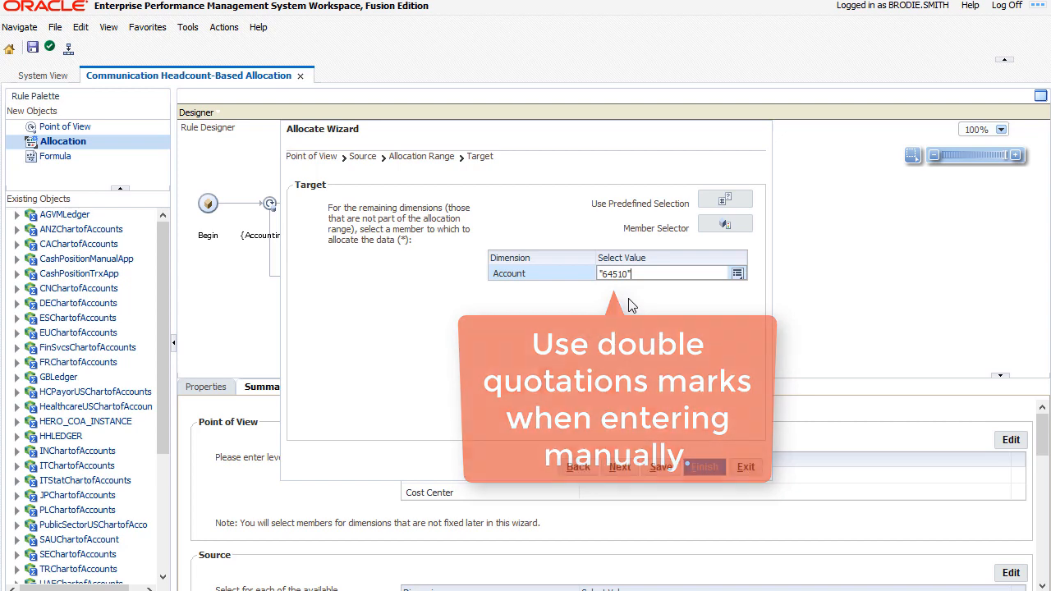
{"action": "left_click", "coordinate": [619, 468]}
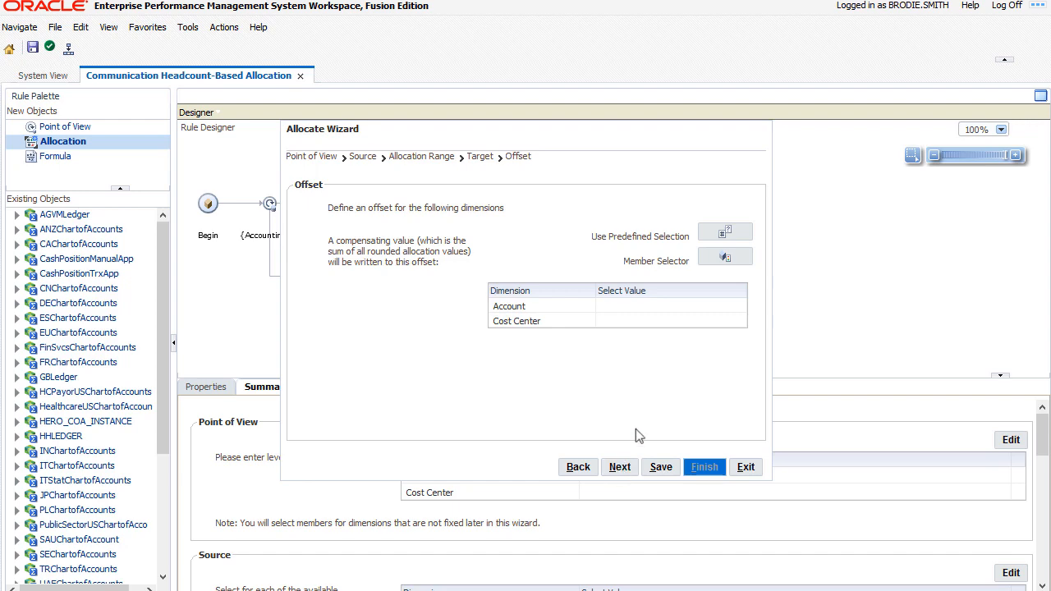
Set the offset Account to "64510" and Cost Center to "[All Cost Center Values].[000]", and continue past Exclude to Basis without exclusions.
{"action": "left_click", "coordinate": [698, 307]}
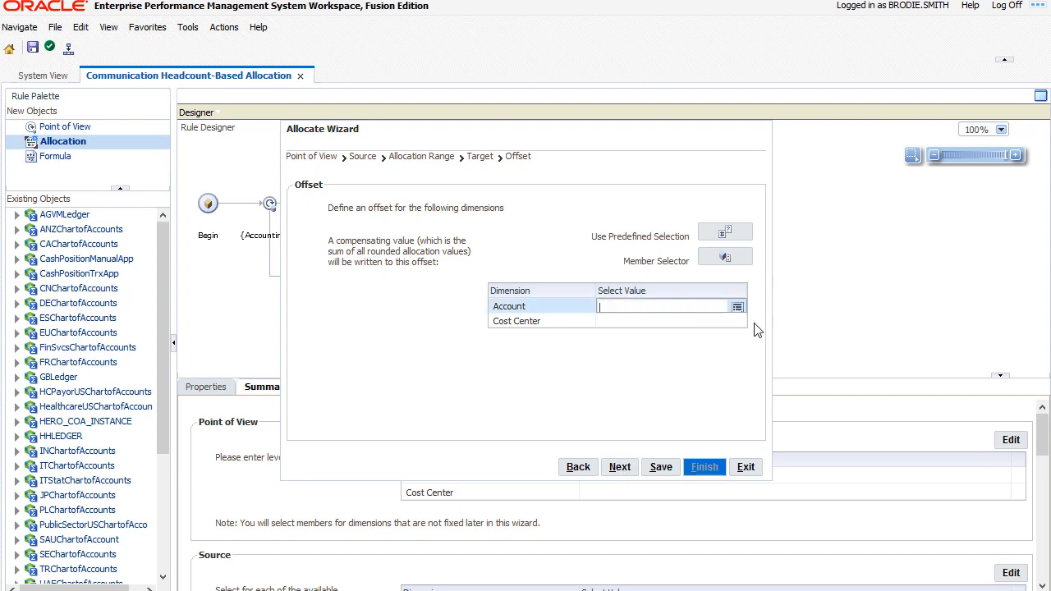
{"action": "type", "text": "\"64510"}
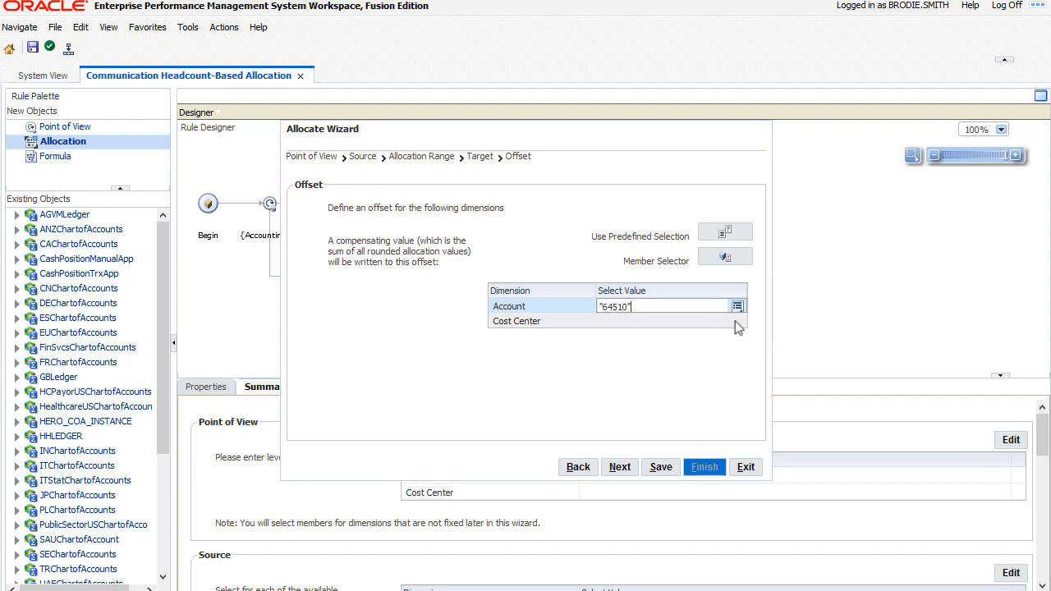
{"action": "left_click", "coordinate": [719, 319]}
{"action": "left_click", "coordinate": [714, 323]}
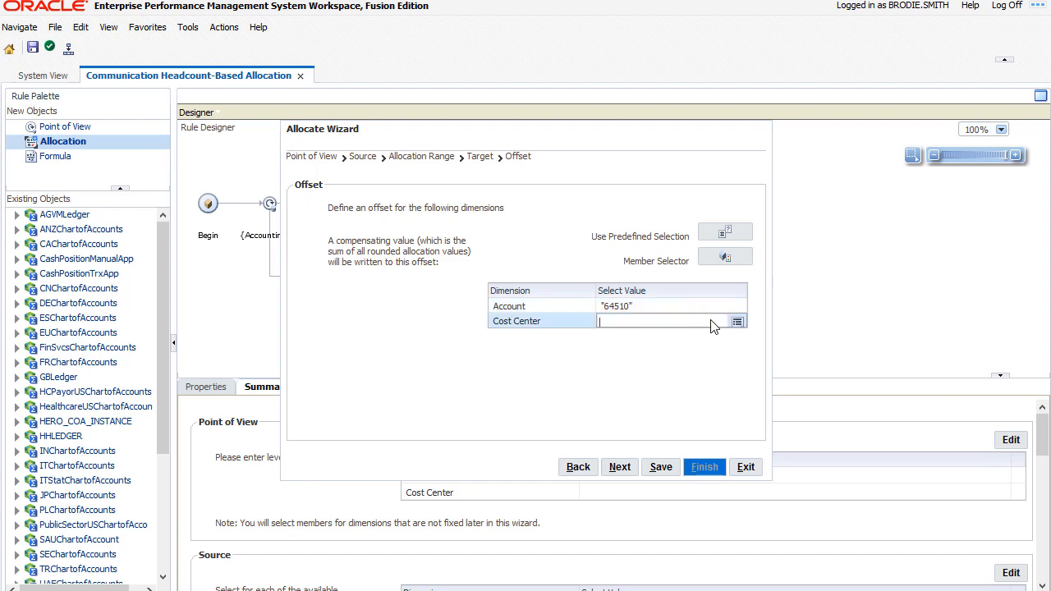
{"action": "type", "text": "\"[All Cost Center Values].[000]\""}
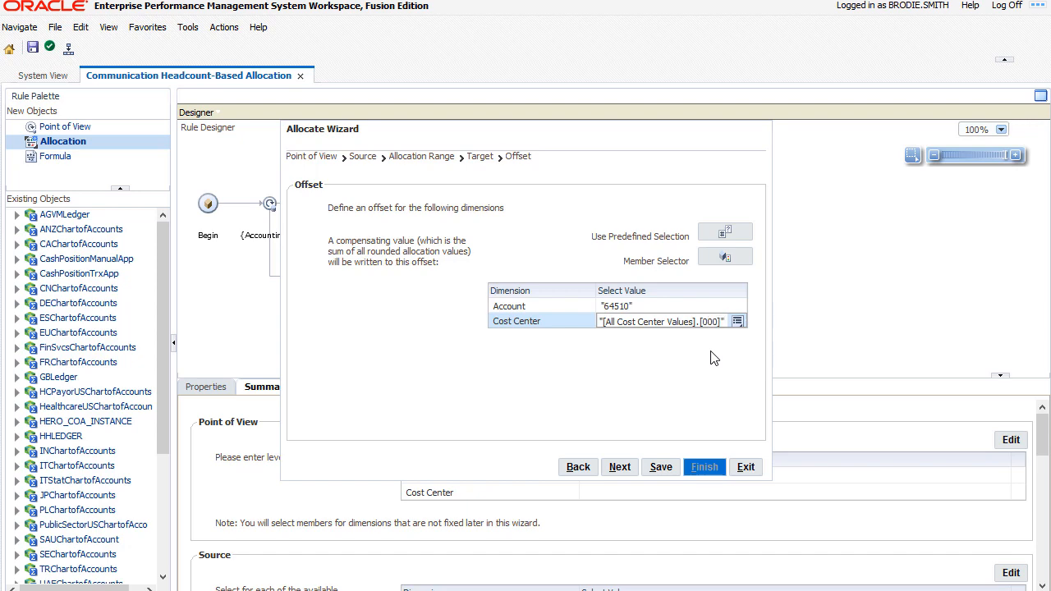
{"action": "left_click", "coordinate": [620, 465]}
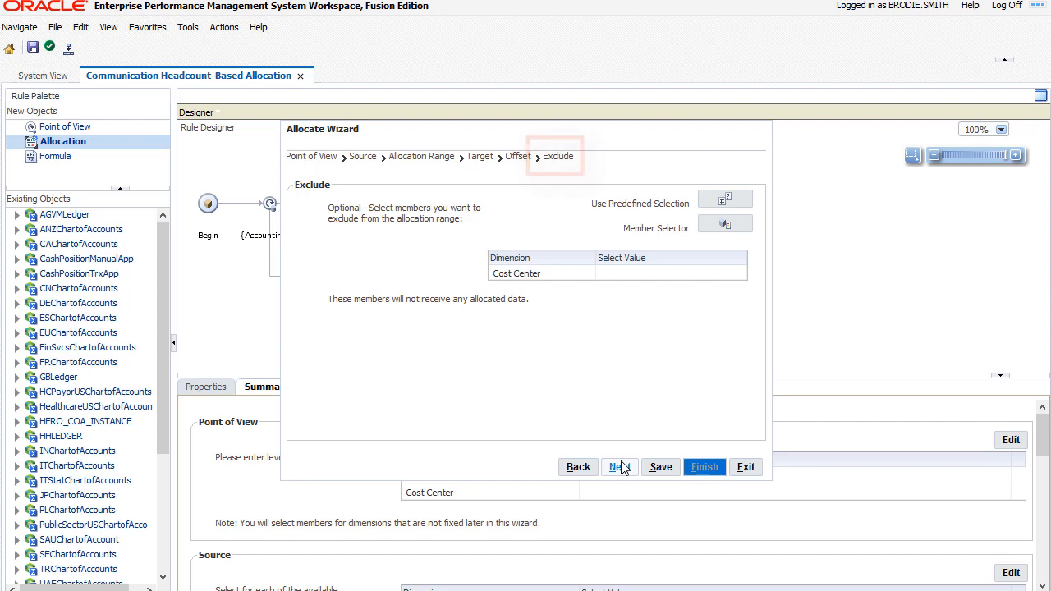
{"action": "left_click", "coordinate": [620, 472]}
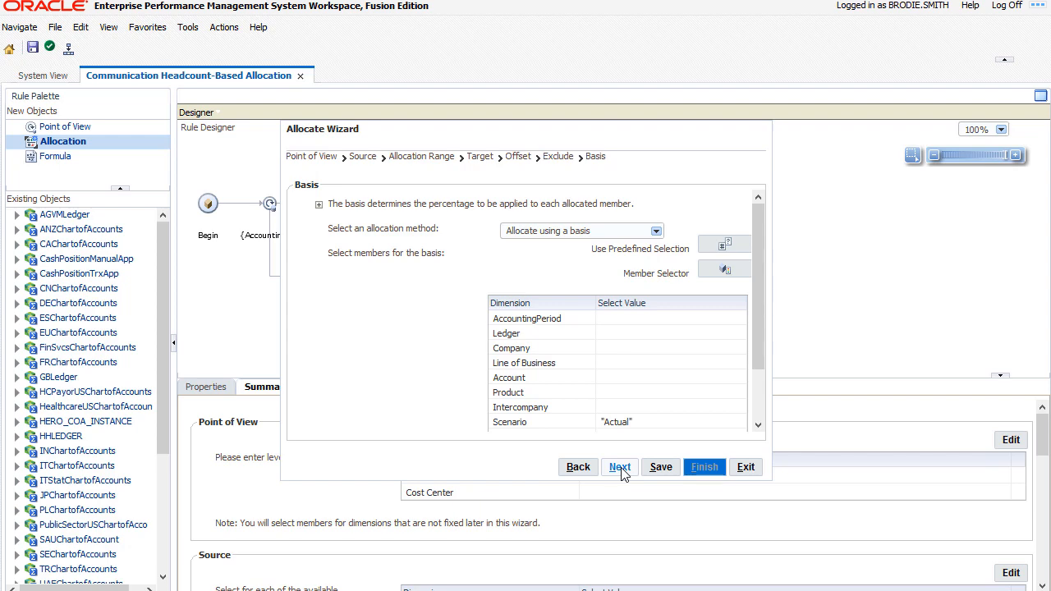
Set the basis members to Account "91000", Balance Amount "Period Activity" and Currency "STAT", and proceed to the basis options.
{"action": "left_click", "coordinate": [669, 377]}
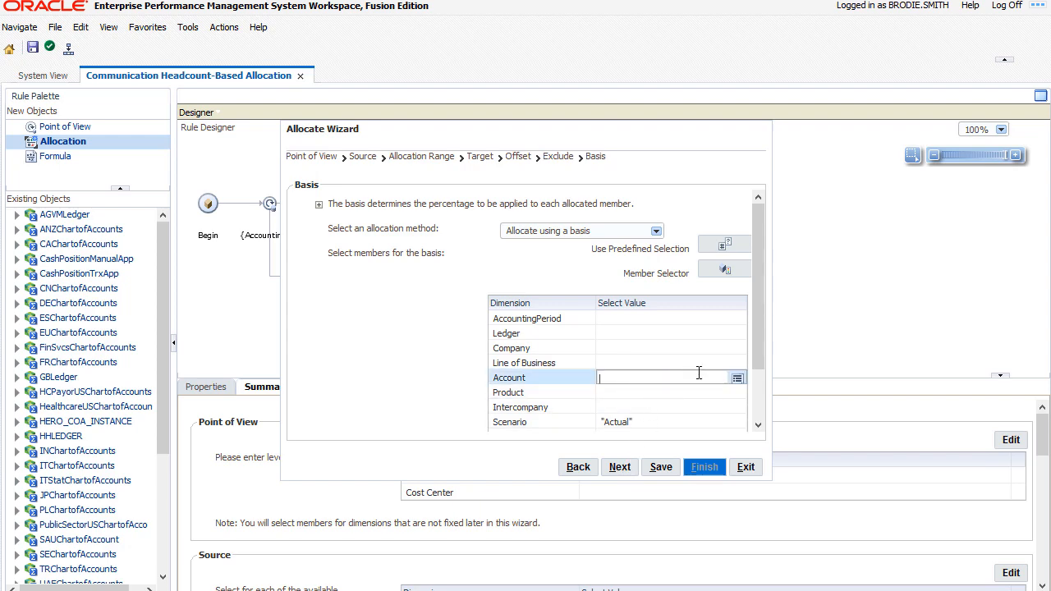
{"action": "type", "text": "\"91000\""}
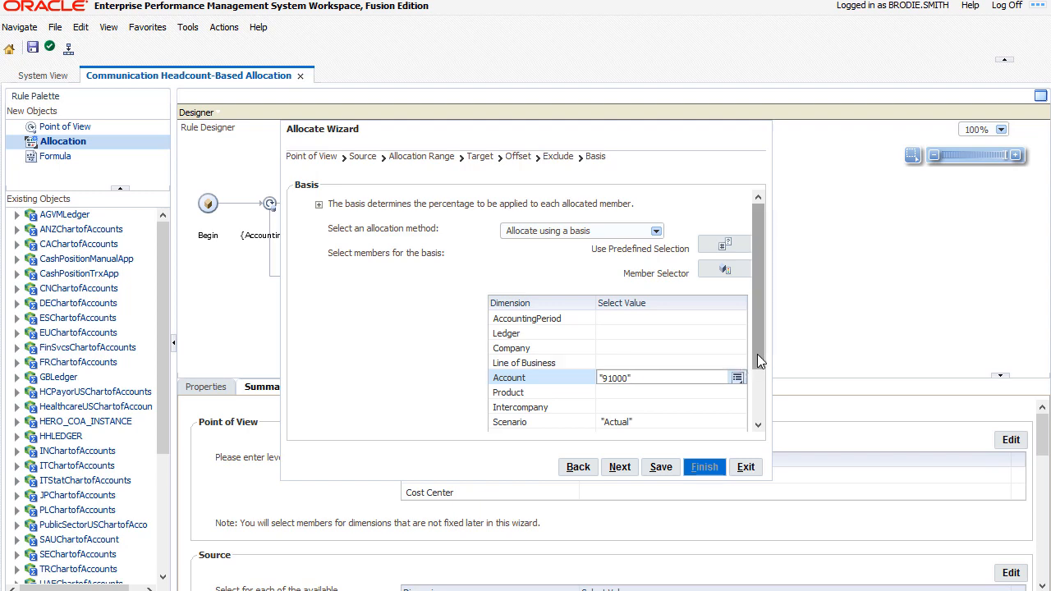
{"action": "left_click_drag", "start_coordinate": [757, 354], "coordinate": [776, 425]}
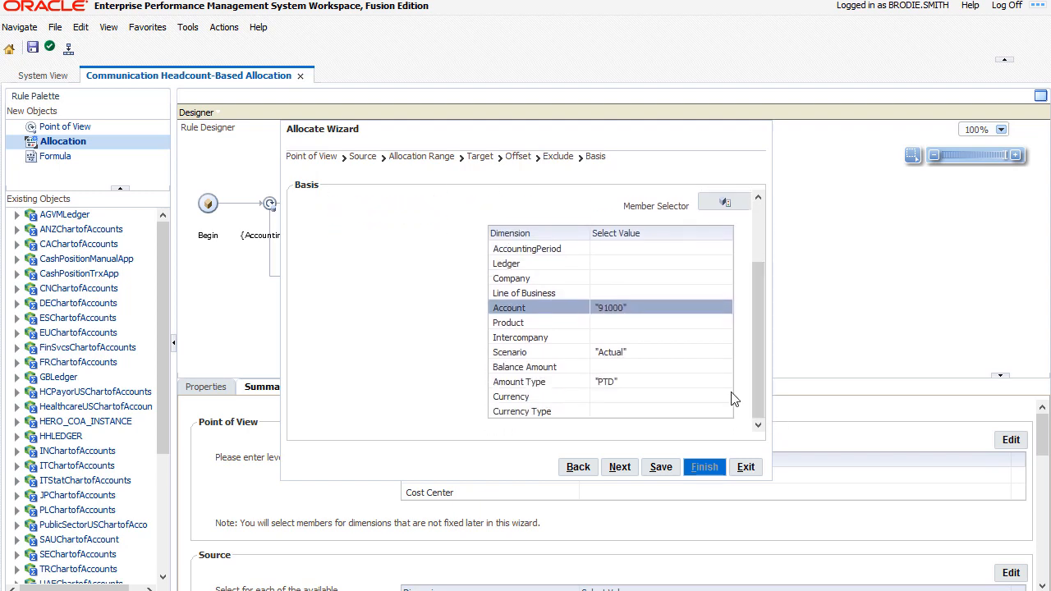
{"action": "left_click", "coordinate": [708, 367]}
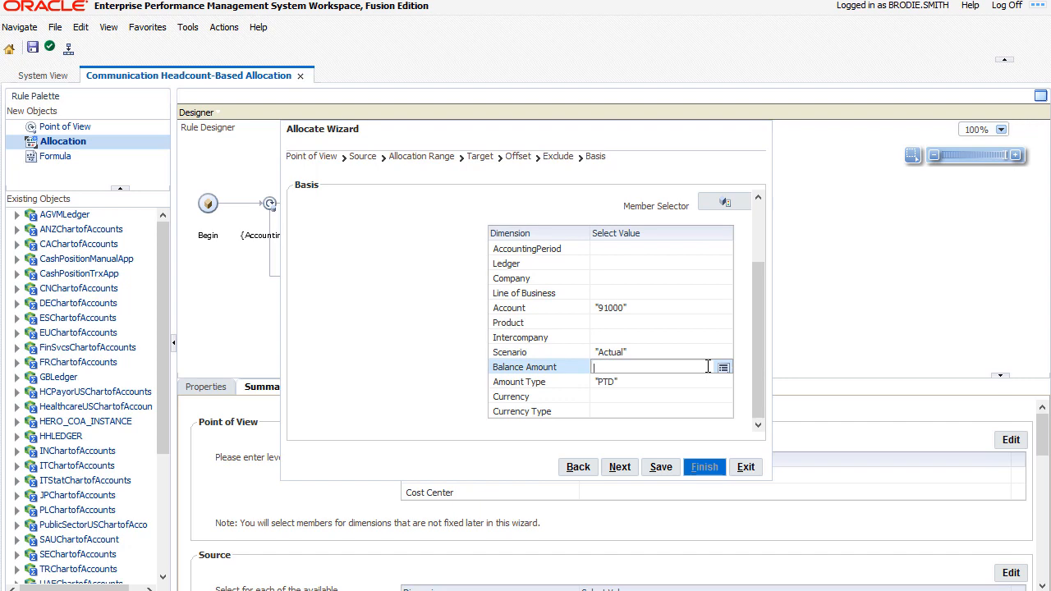
{"action": "type", "text": "\"Period Activity\""}
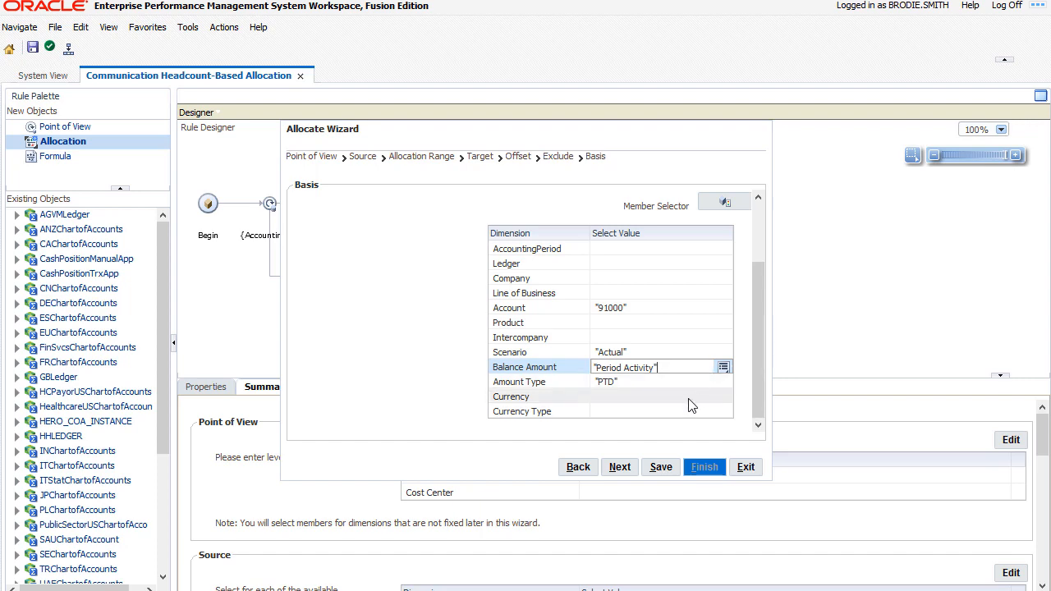
{"action": "left_click", "coordinate": [698, 402]}
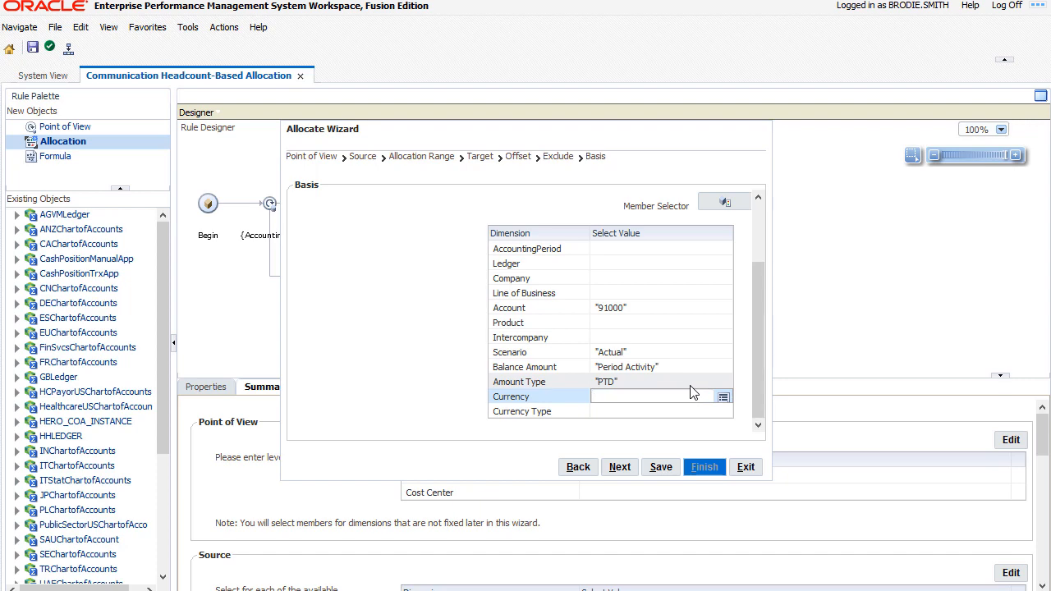
{"action": "type", "text": "\""}
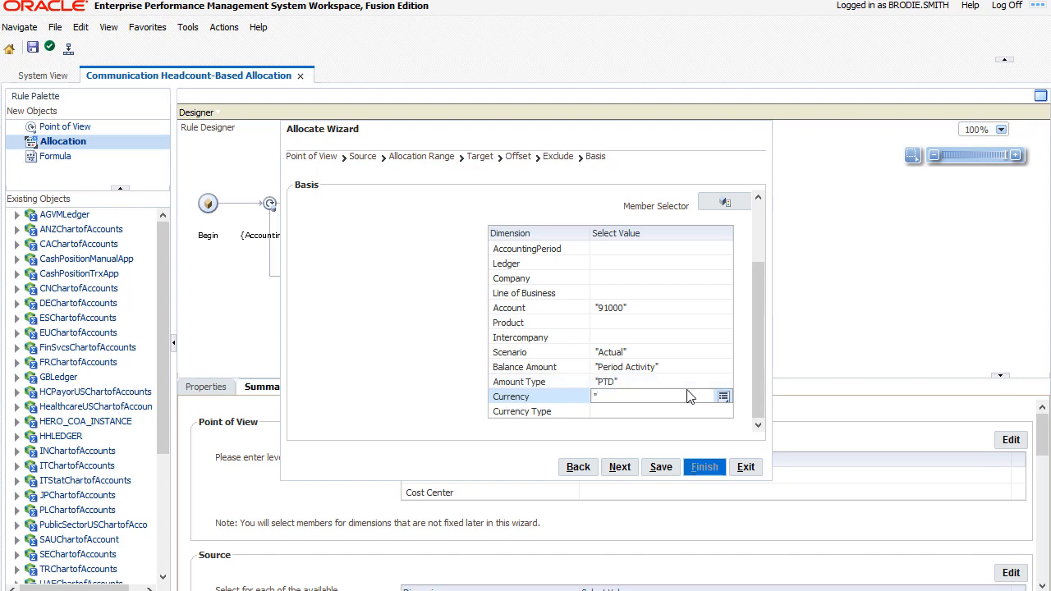
{"action": "type", "text": "STAT\""}
{"action": "left_click", "coordinate": [622, 468]}
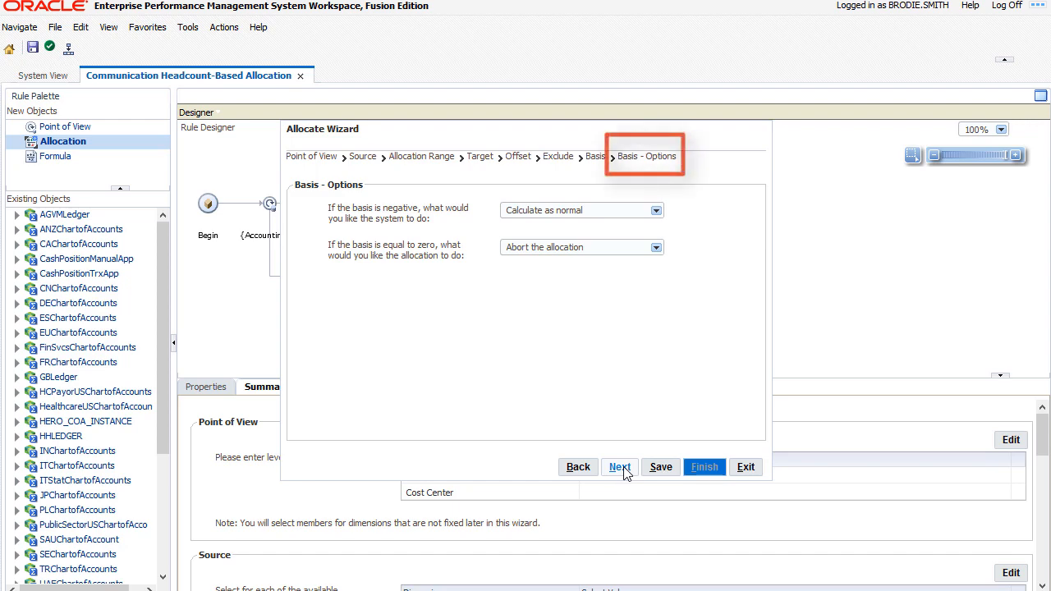
Keep the default basis options, set the allocation rounding to 2 decimal places, and finish the wizard.
{"action": "left_click", "coordinate": [622, 467]}
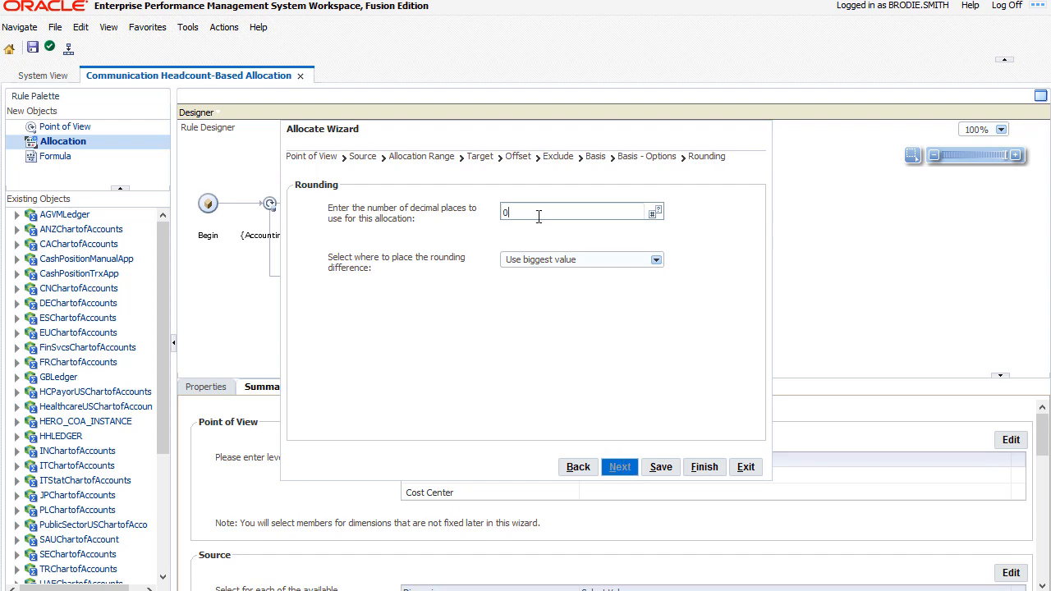
{"action": "key", "text": "BackSpace"}
{"action": "type", "text": "2"}
{"action": "left_click", "coordinate": [703, 467]}
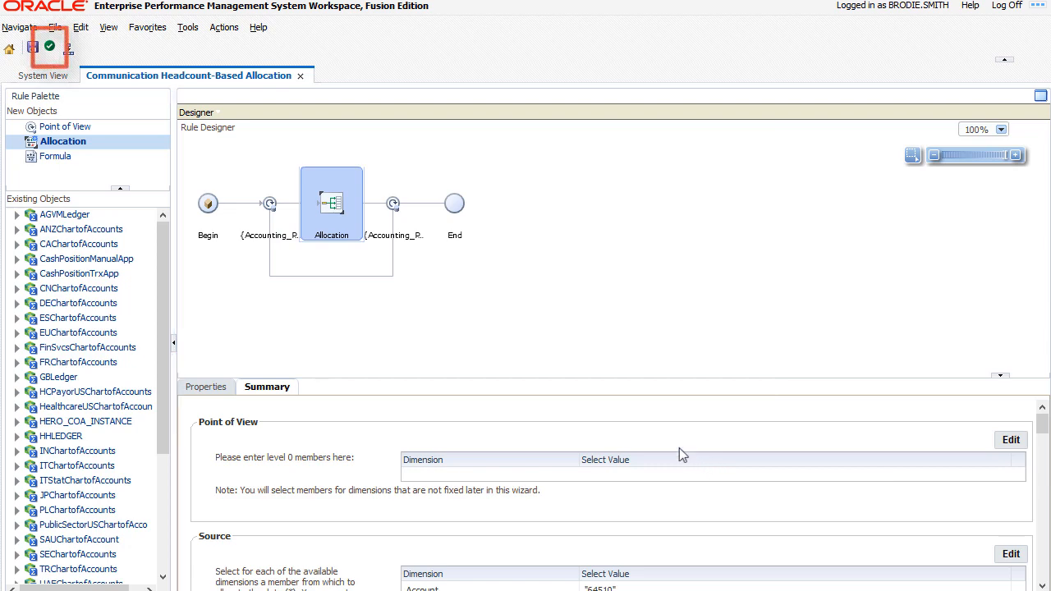
Validate the Communication Headcount-Based Allocation rule, save and deploy it, and dismiss the messages.
{"action": "left_click", "coordinate": [50, 48]}
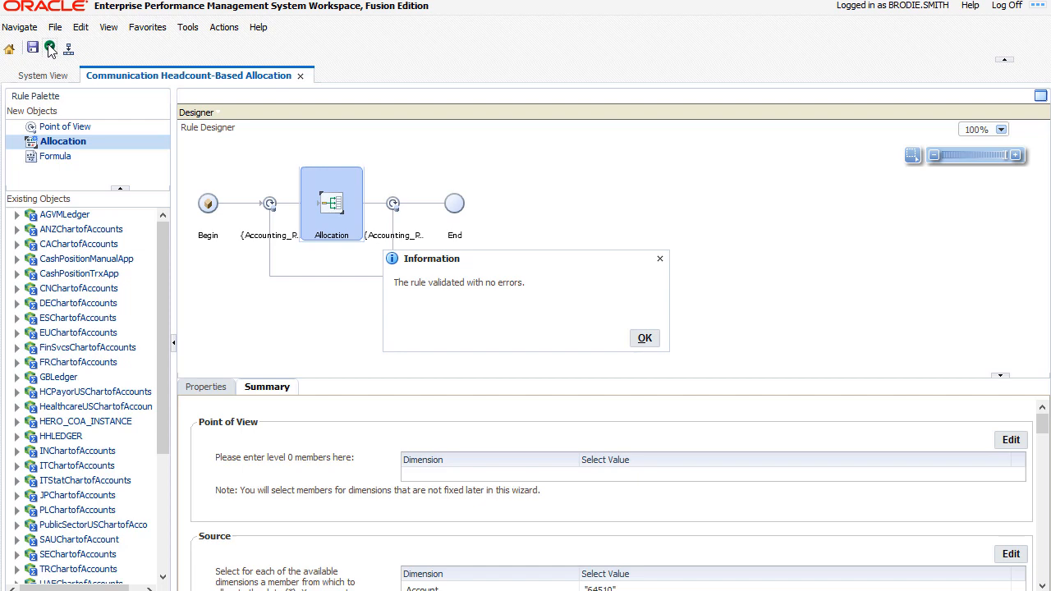
{"action": "left_click", "coordinate": [644, 338]}
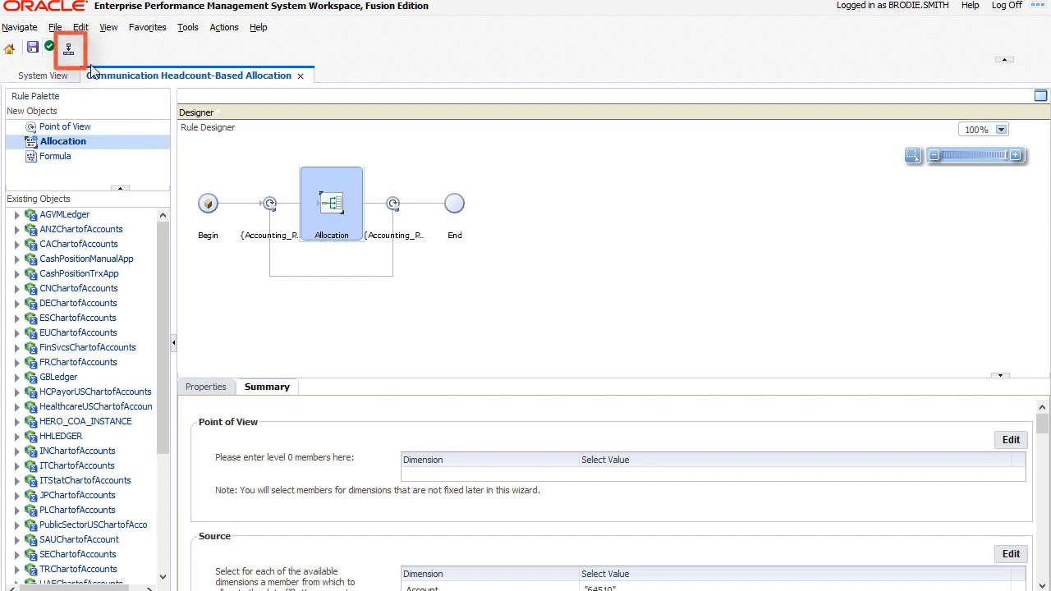
{"action": "left_click", "coordinate": [70, 53]}
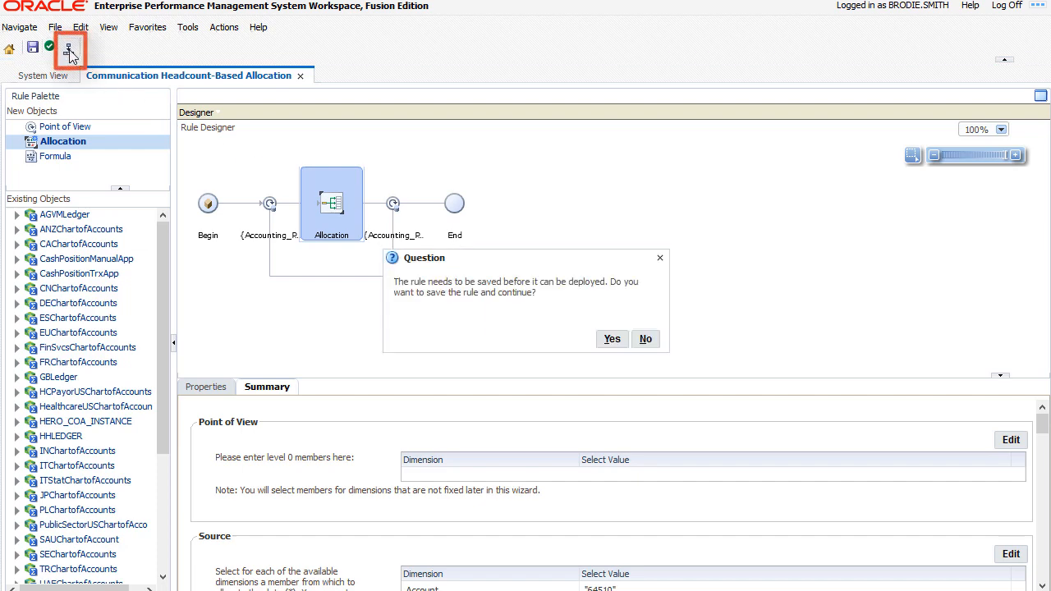
{"action": "left_click", "coordinate": [617, 341]}
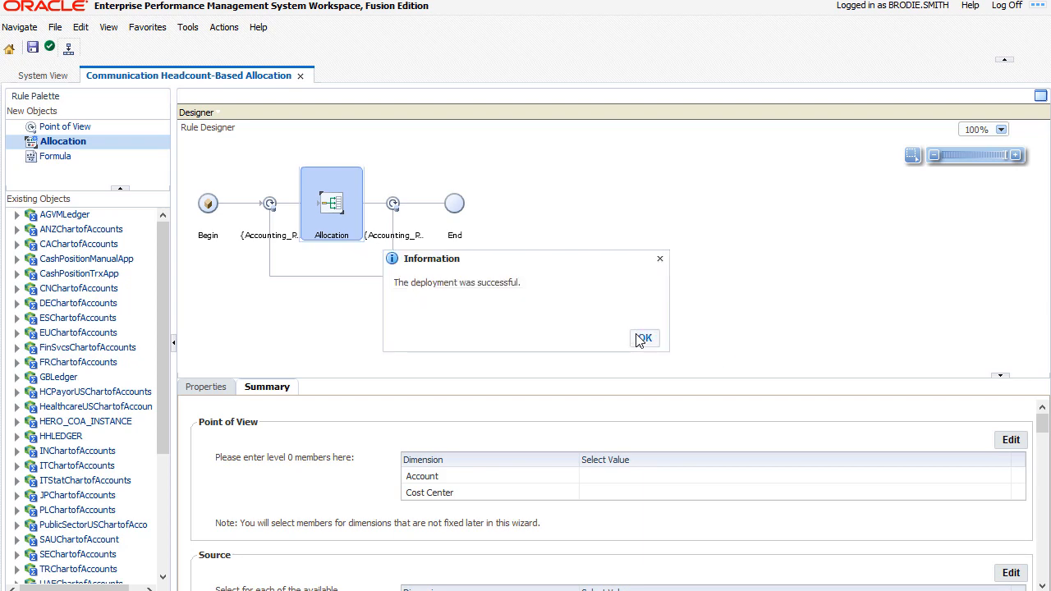
{"action": "left_click", "coordinate": [641, 337]}
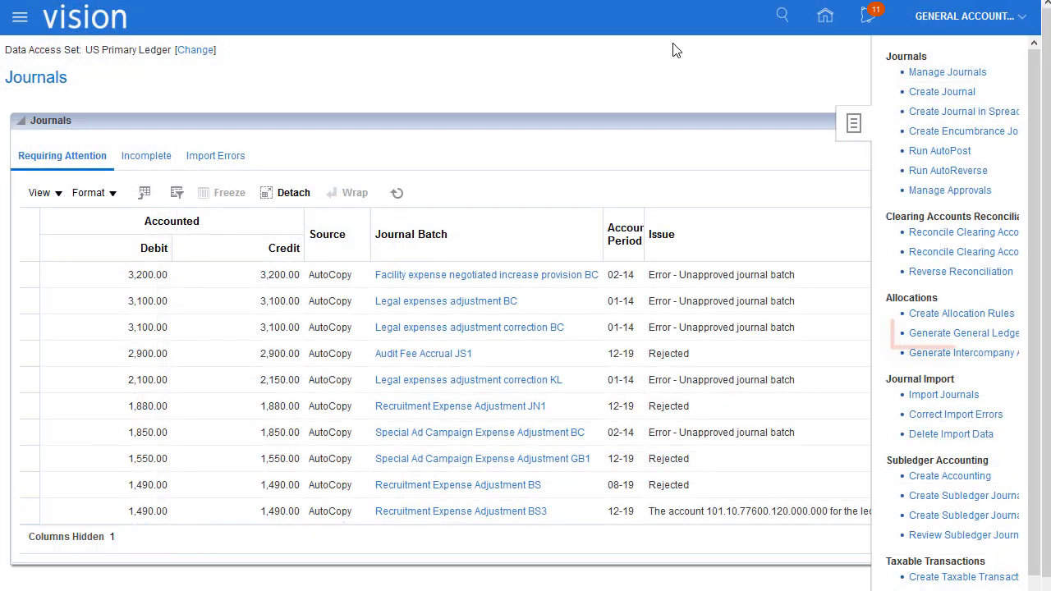
Start the Generate General Ledger Allocations process with the Communication Headcount-Based Allocation rule and accounting period 04-20.
{"action": "left_click", "coordinate": [966, 337]}
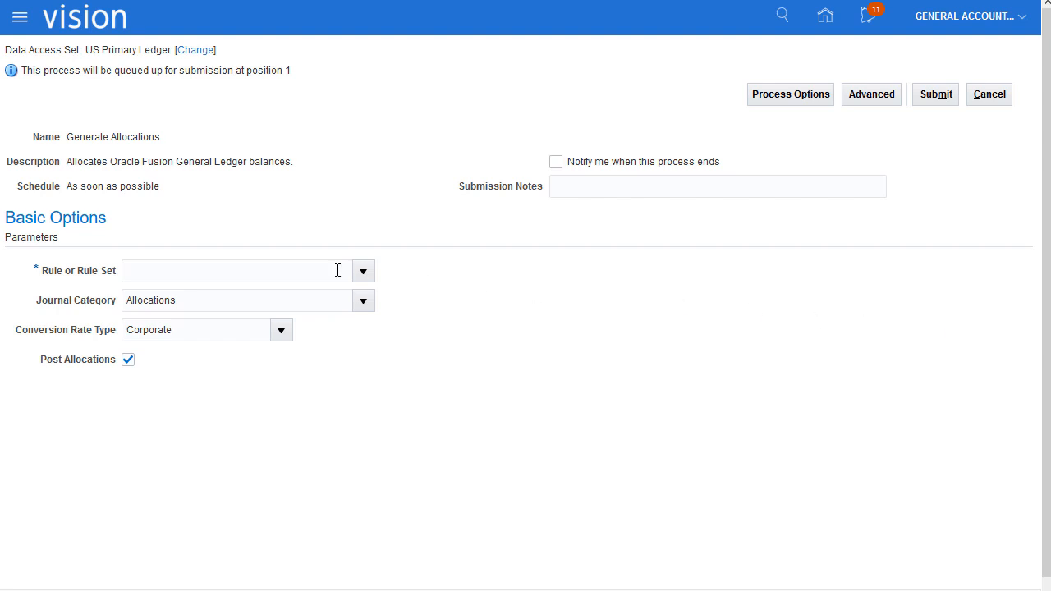
{"action": "type", "text": "Co"}
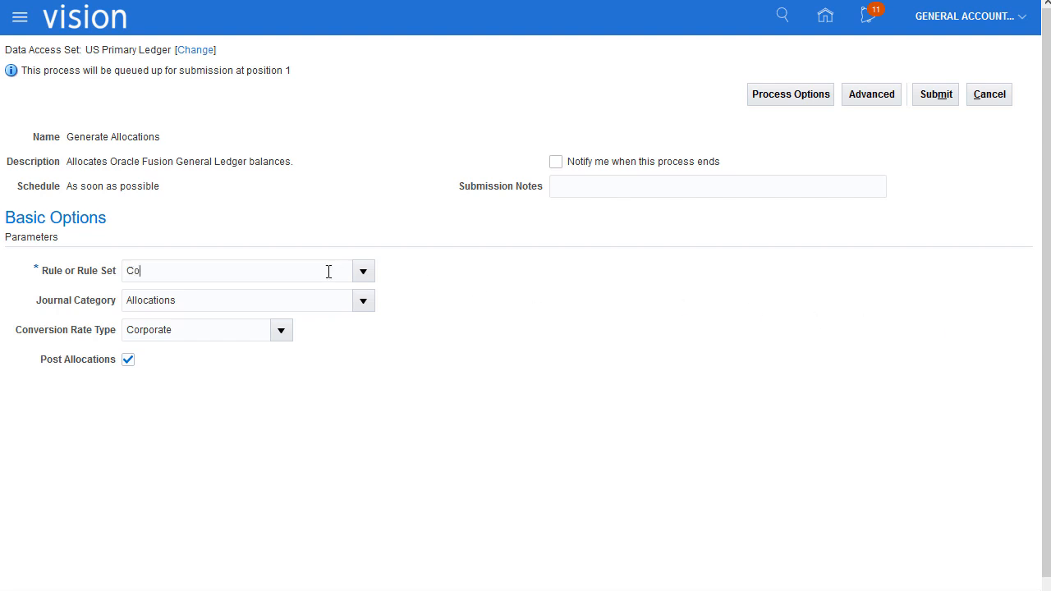
{"action": "type", "text": "mmunication"}
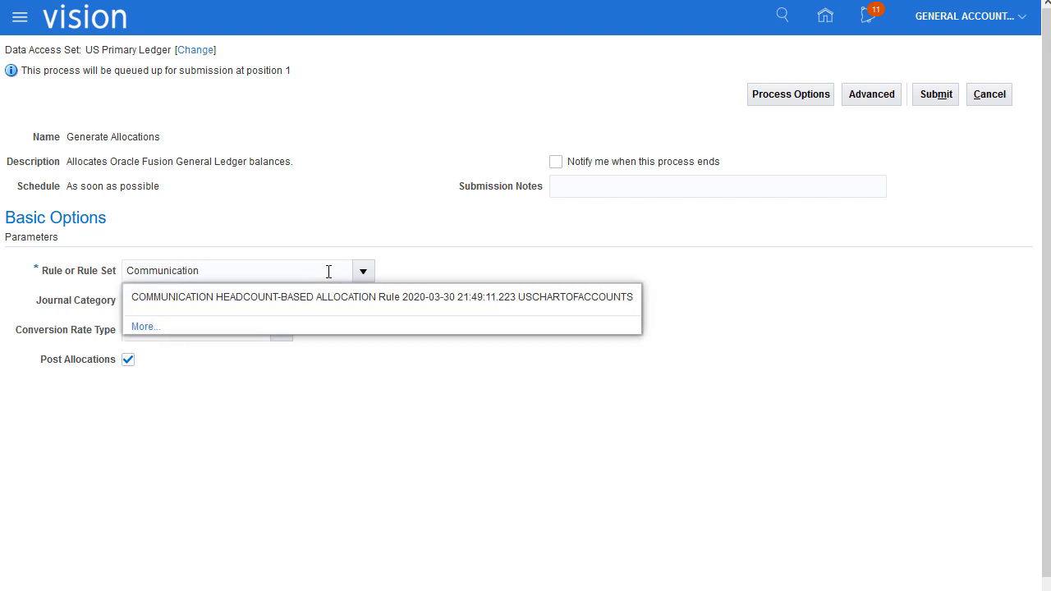
{"action": "left_click", "coordinate": [339, 299]}
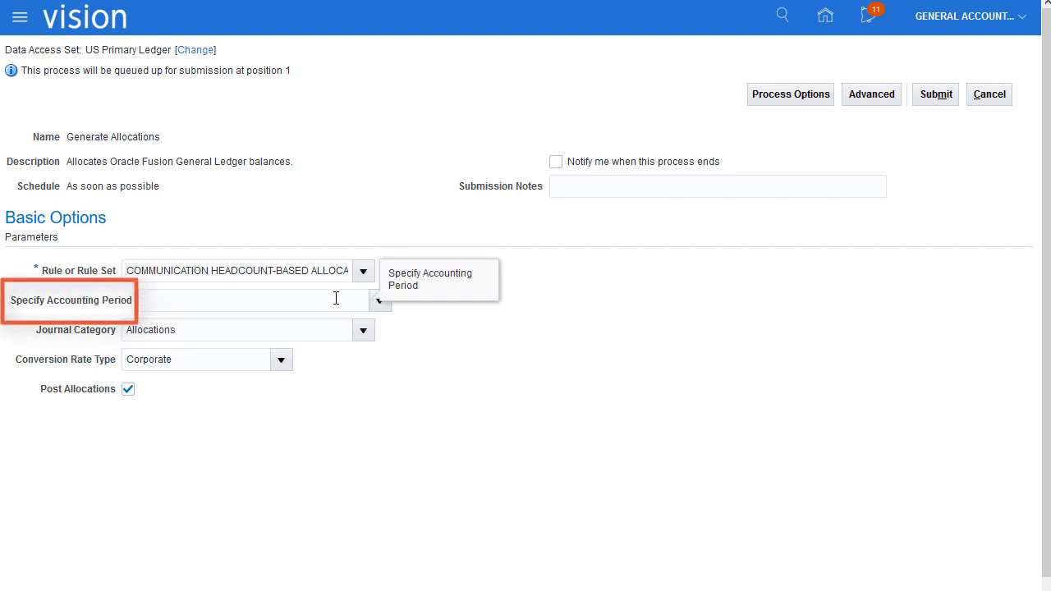
{"action": "type", "text": "04-20"}
{"action": "key", "text": "Tab"}
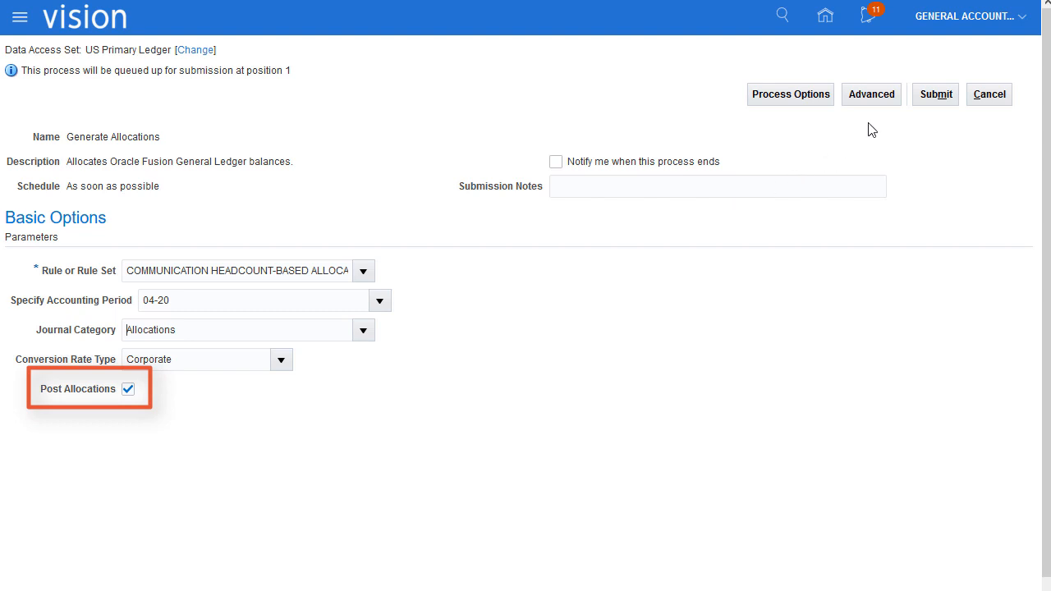
Submit the Generate Allocations process, dismiss the confirmation, and return to the Journals work area.
{"action": "left_click", "coordinate": [933, 97]}
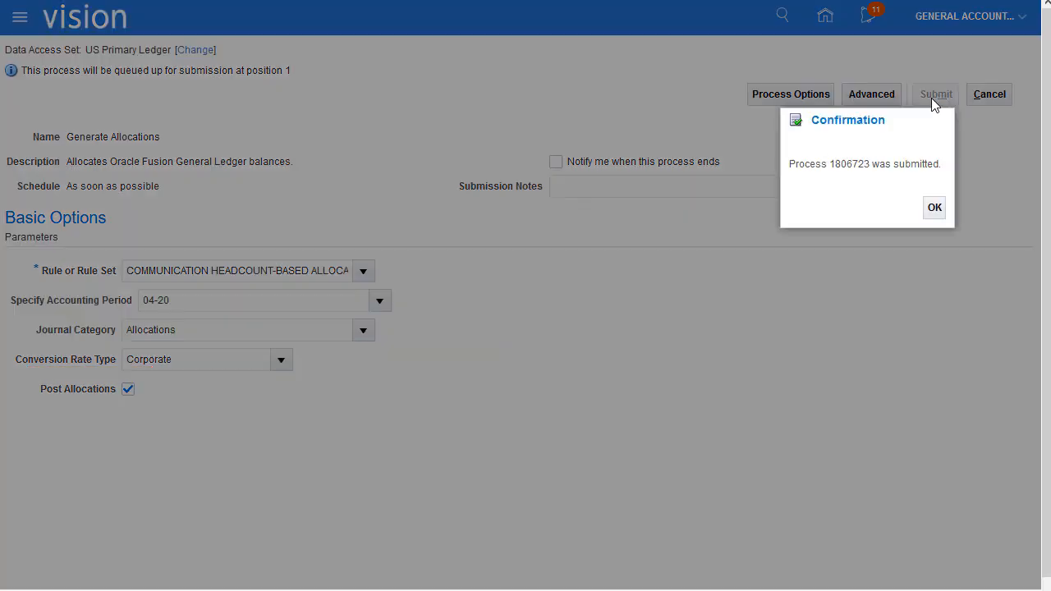
{"action": "left_click", "coordinate": [934, 209]}
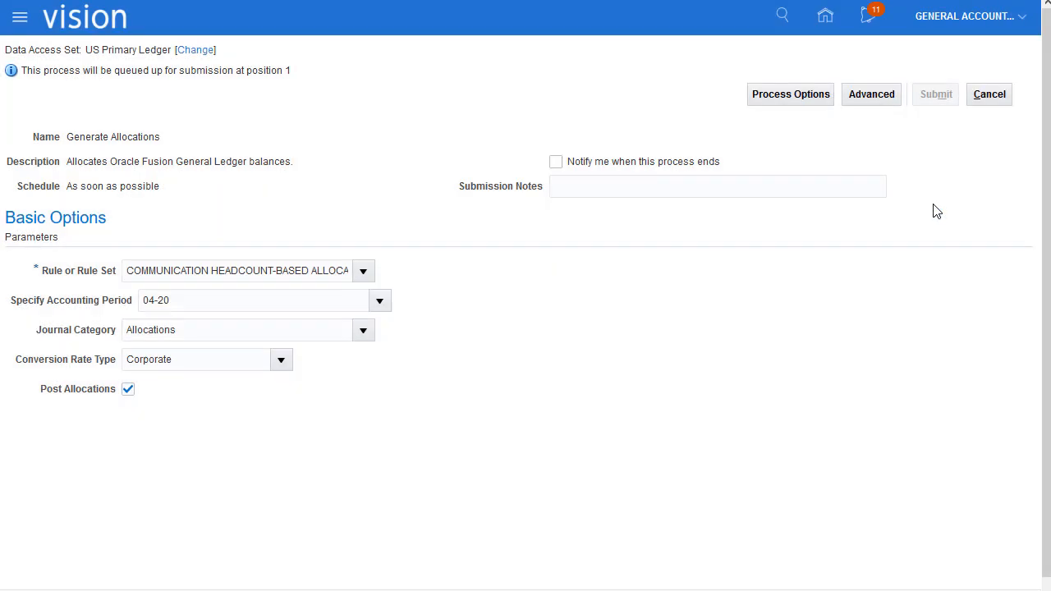
{"action": "left_click", "coordinate": [985, 99]}
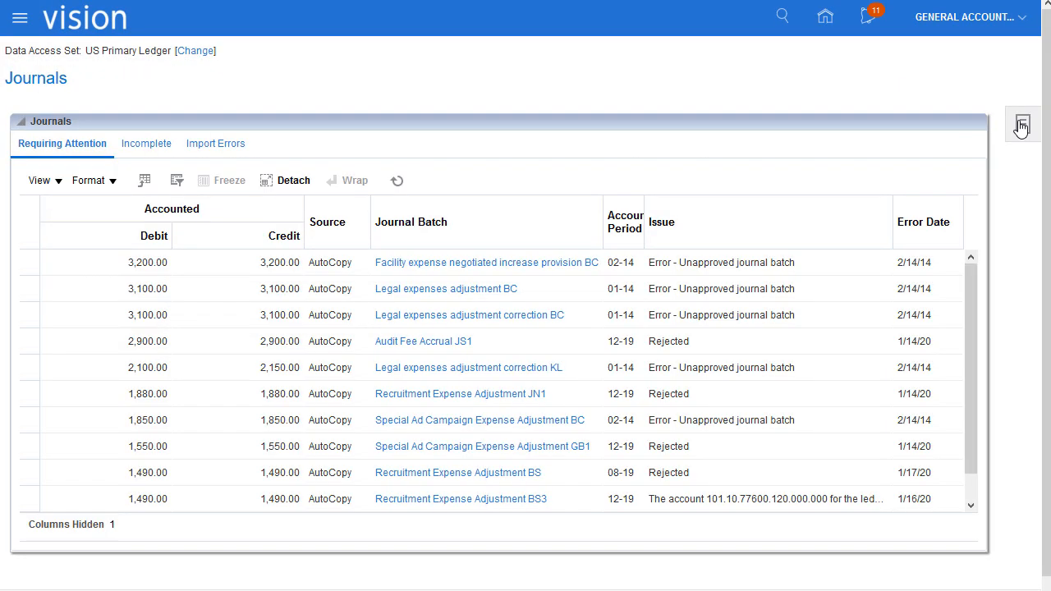
Search Manage Journals for journals starting with "Communication" that have the source Allocations.
{"action": "left_click", "coordinate": [1021, 125]}
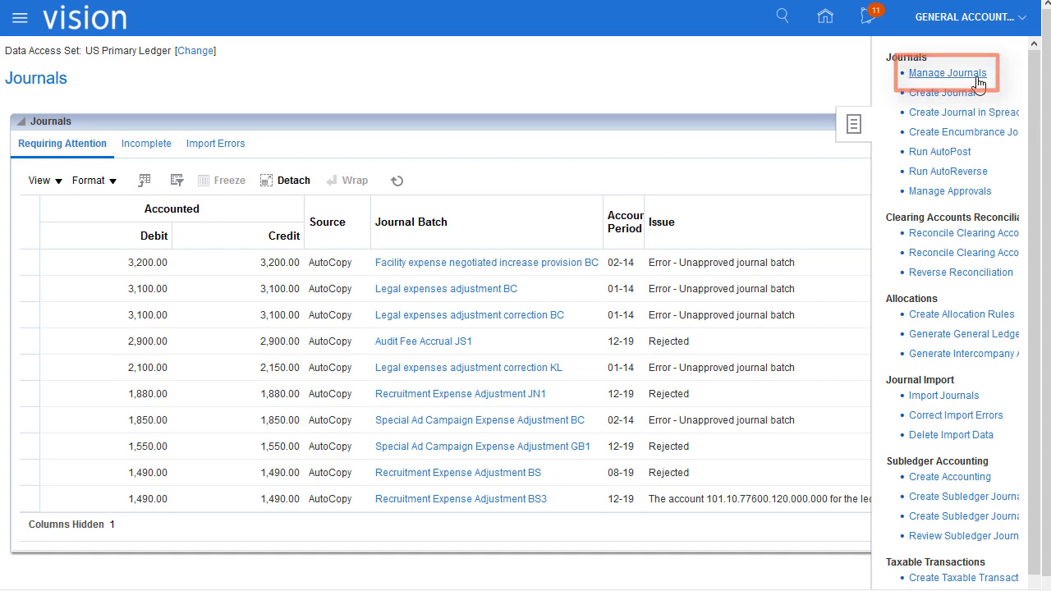
{"action": "left_click", "coordinate": [977, 85]}
{"action": "left_click", "coordinate": [512, 172]}
{"action": "type", "text": "C"}
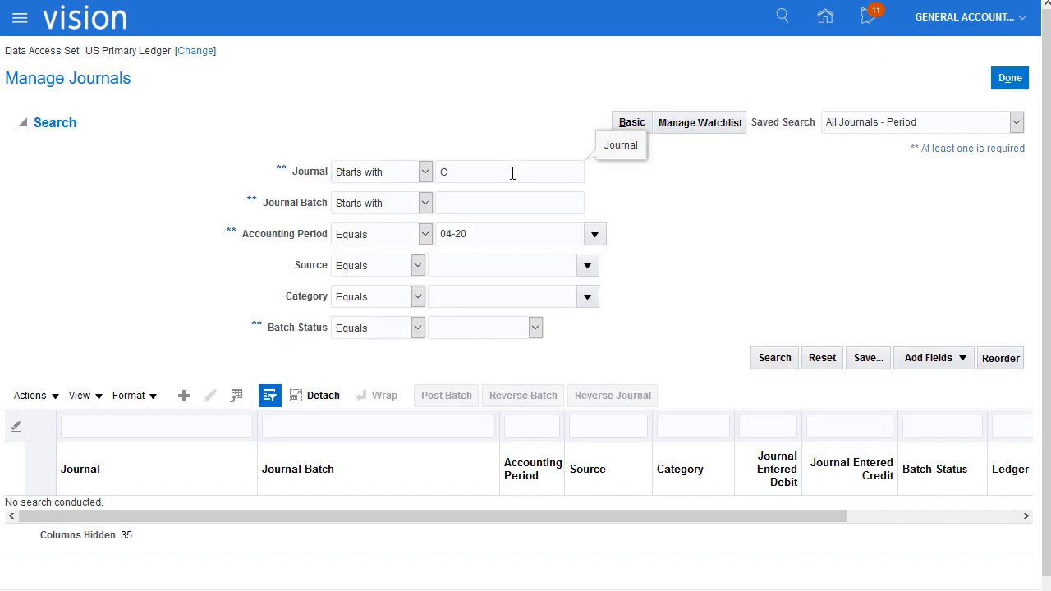
{"action": "type", "text": "ommunication"}
{"action": "left_click", "coordinate": [502, 264]}
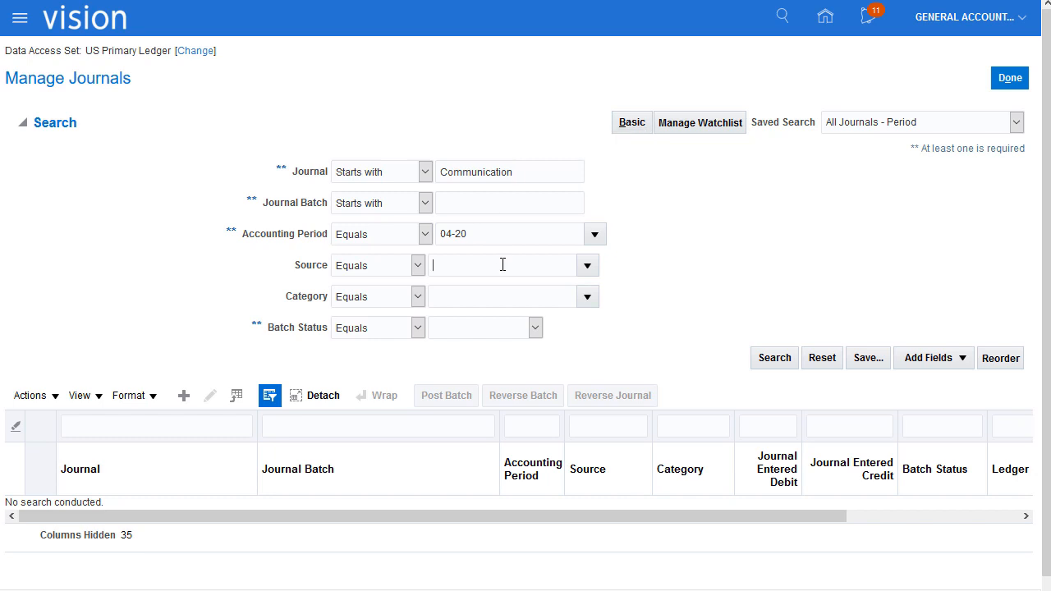
{"action": "type", "text": "allo"}
{"action": "left_click", "coordinate": [446, 293]}
{"action": "left_click", "coordinate": [771, 359]}
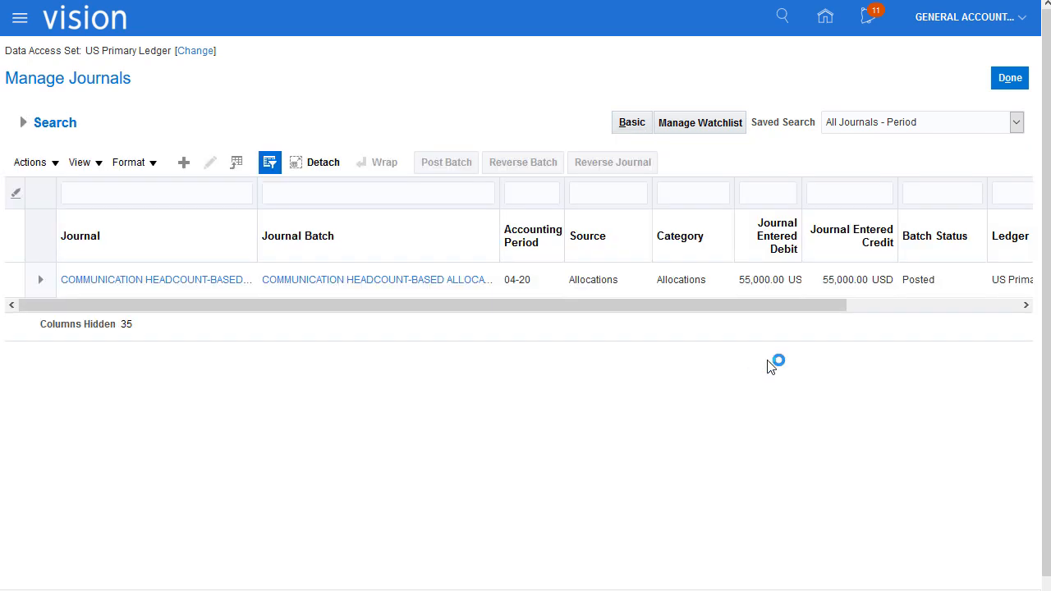
Open the Communication Headcount-Based Allocation journal and review its journal lines.
{"action": "left_click", "coordinate": [207, 287]}
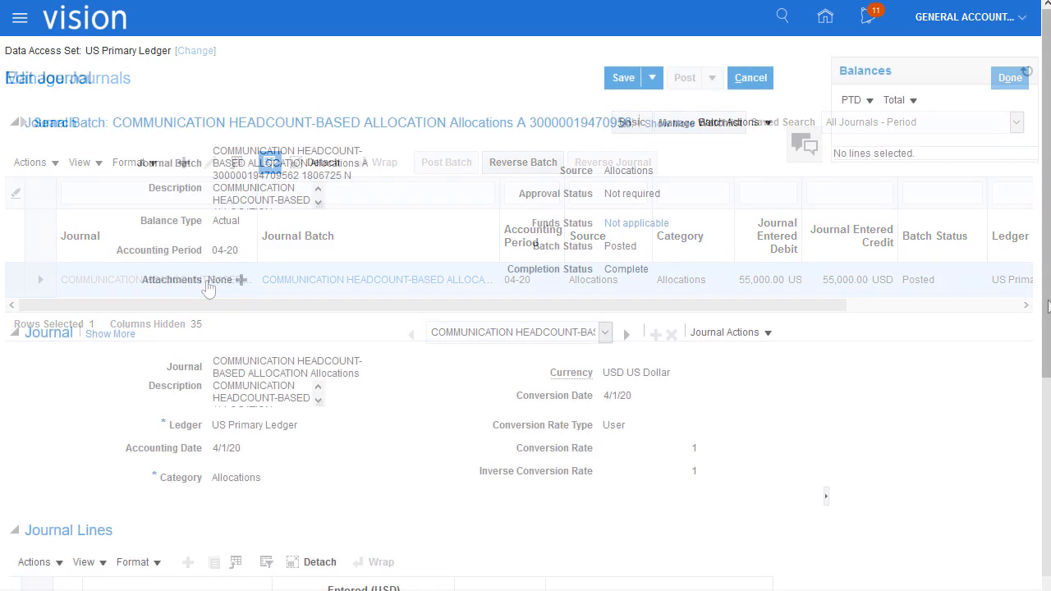
{"action": "left_click_drag", "start_coordinate": [1048, 307], "coordinate": [1048, 520]}
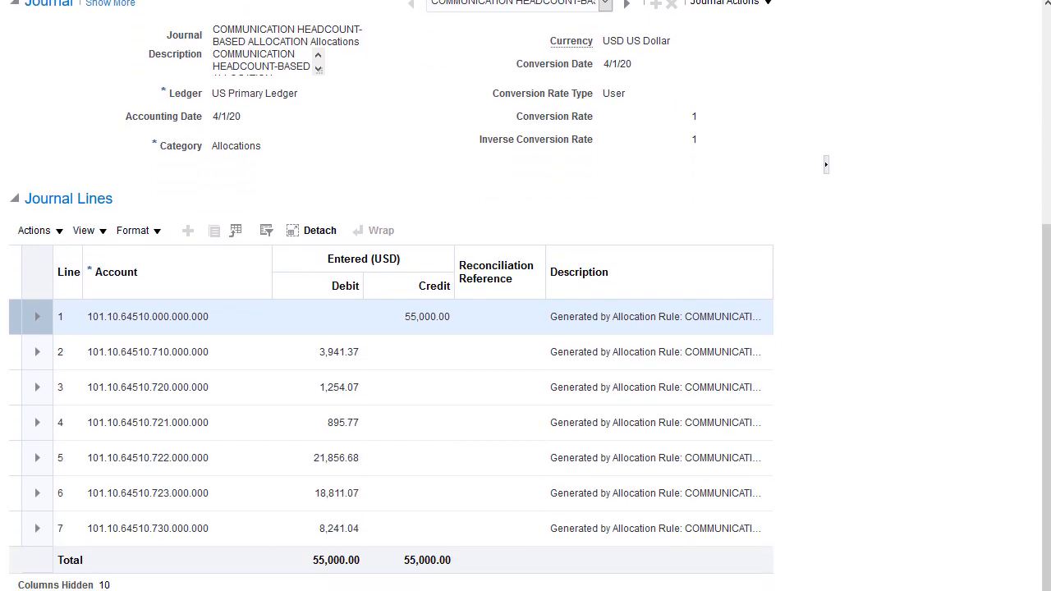